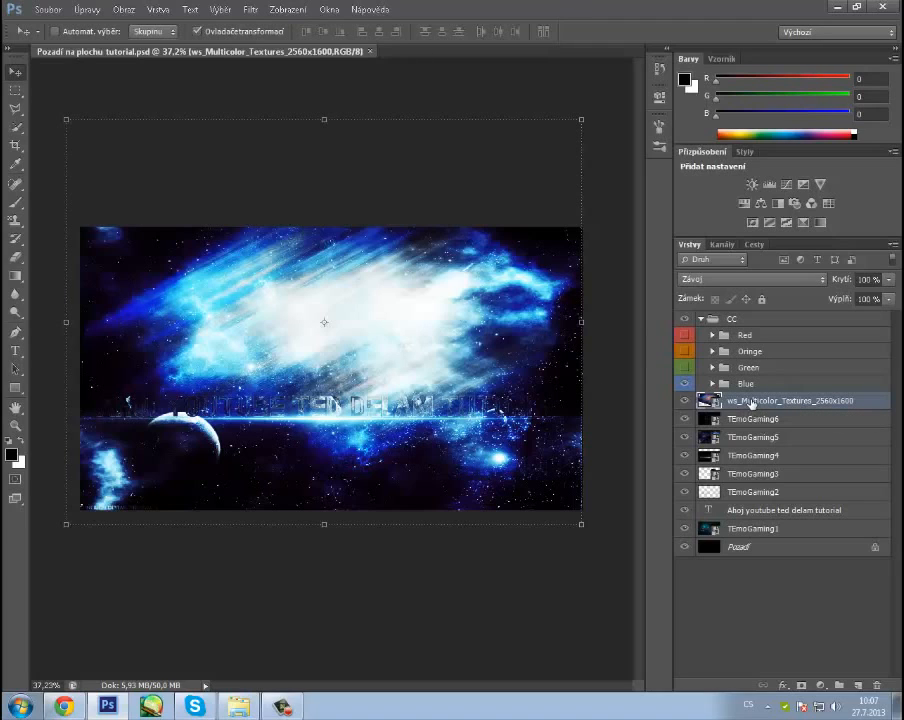
Delete the ws_Multicolor texture, the text and all TEmoGaming layers between the CC group and the black background layer.
key("Delete")
key("Delete")
key("Delete")
key("Delete")
key("Delete")
key("Delete")
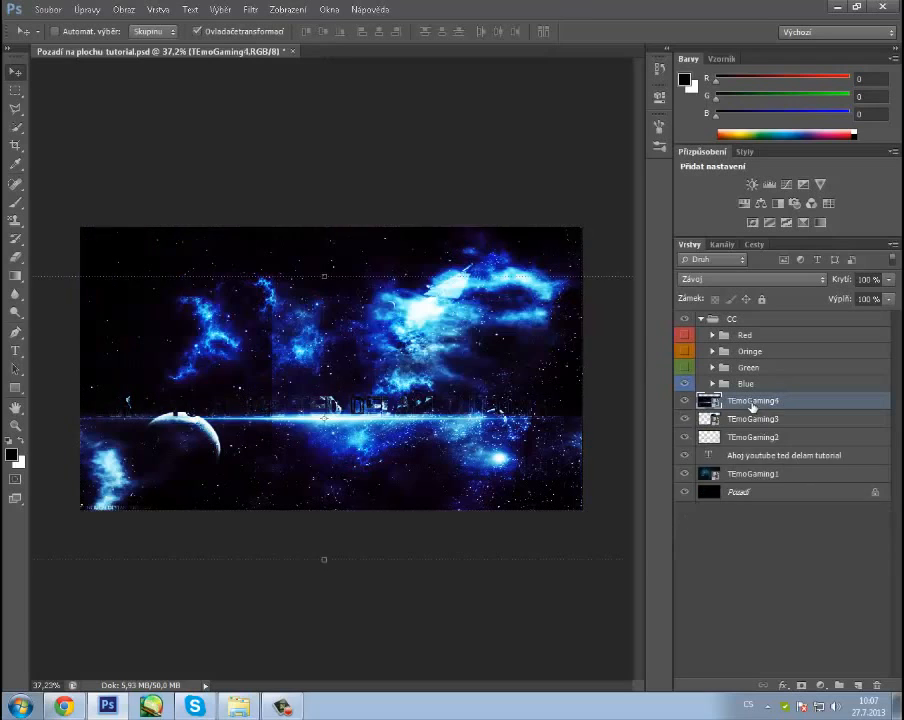
key("Delete")
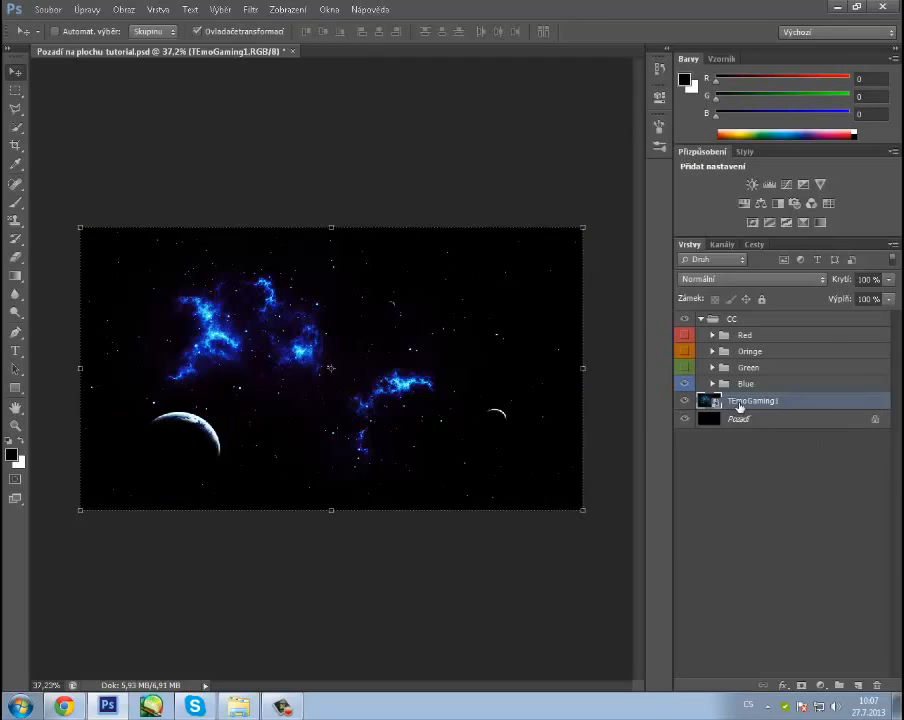
key("Delete")
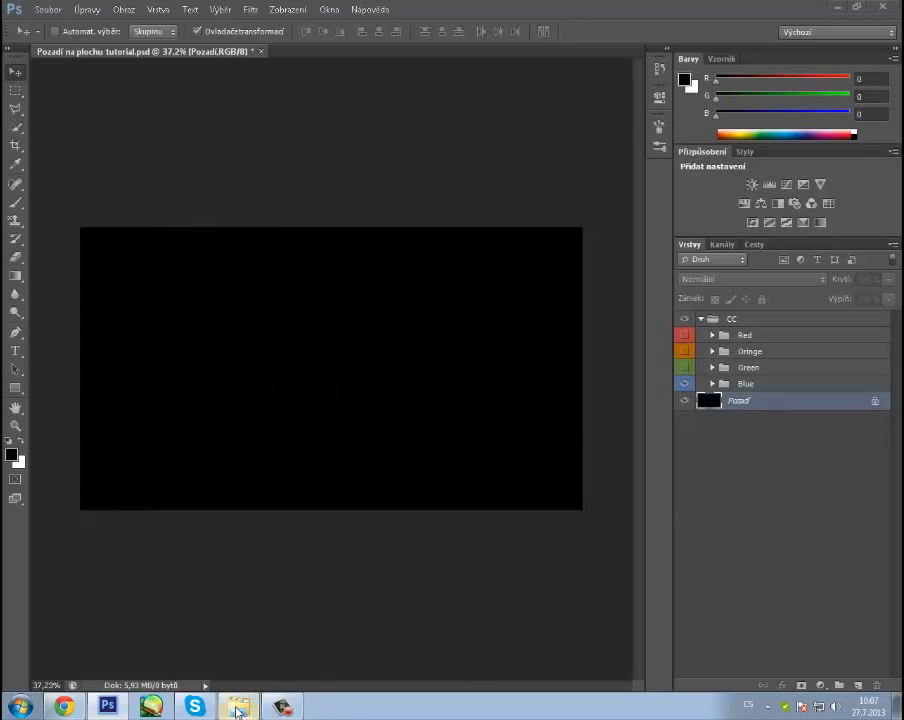
Place the TEmoGaming1 image from the Templaty textury folder, stretch it to fill the canvas, and hide the Blue group.
left_click(240, 706)
scroll(704, 540, "down", 5)
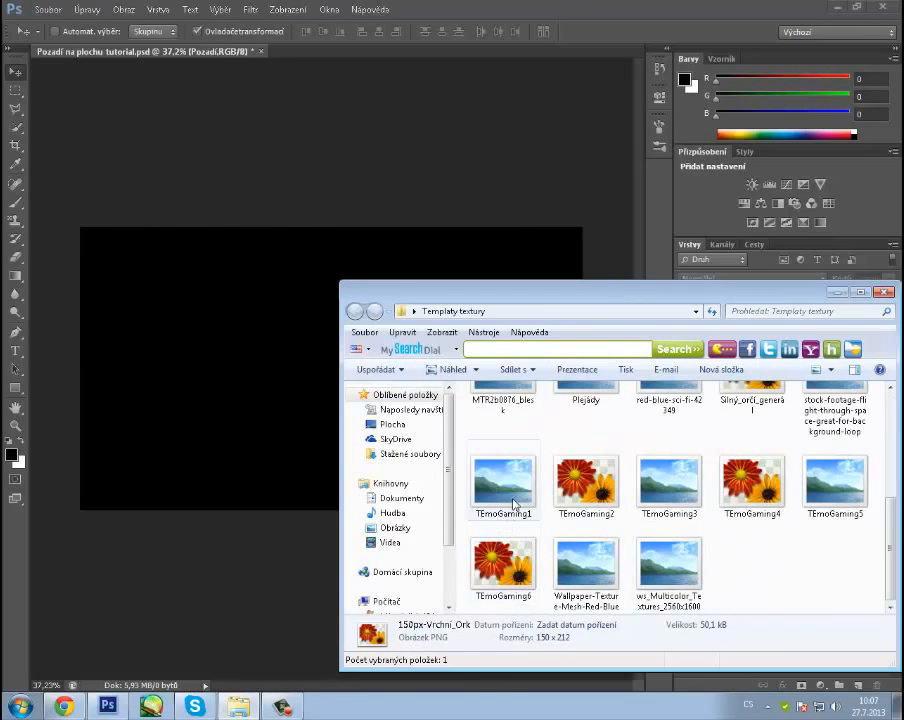
left_click_drag(503, 480, 438, 339)
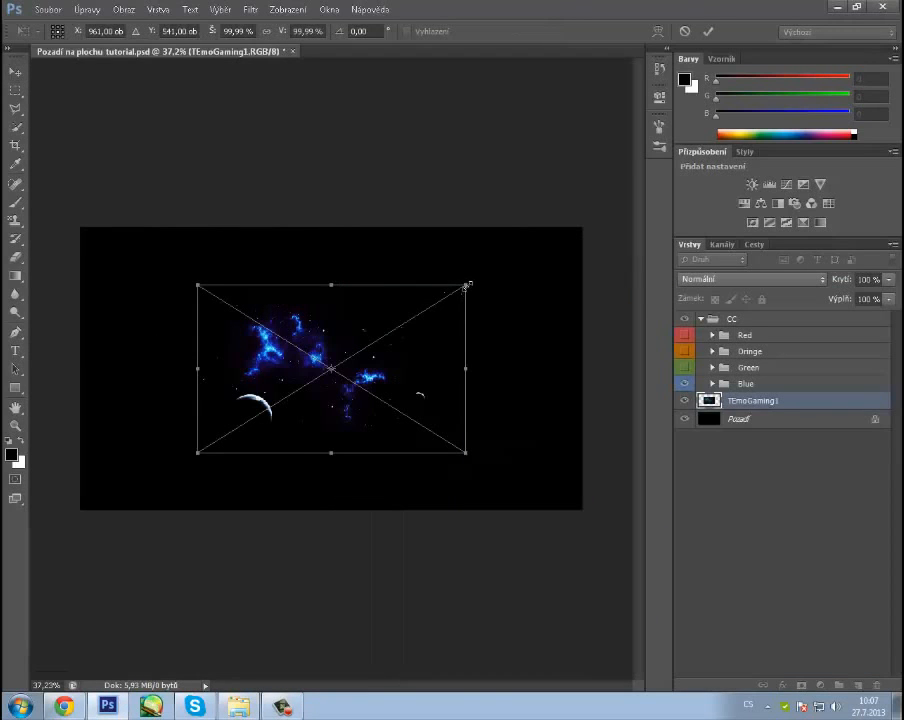
left_click_drag(466, 286, 583, 228)
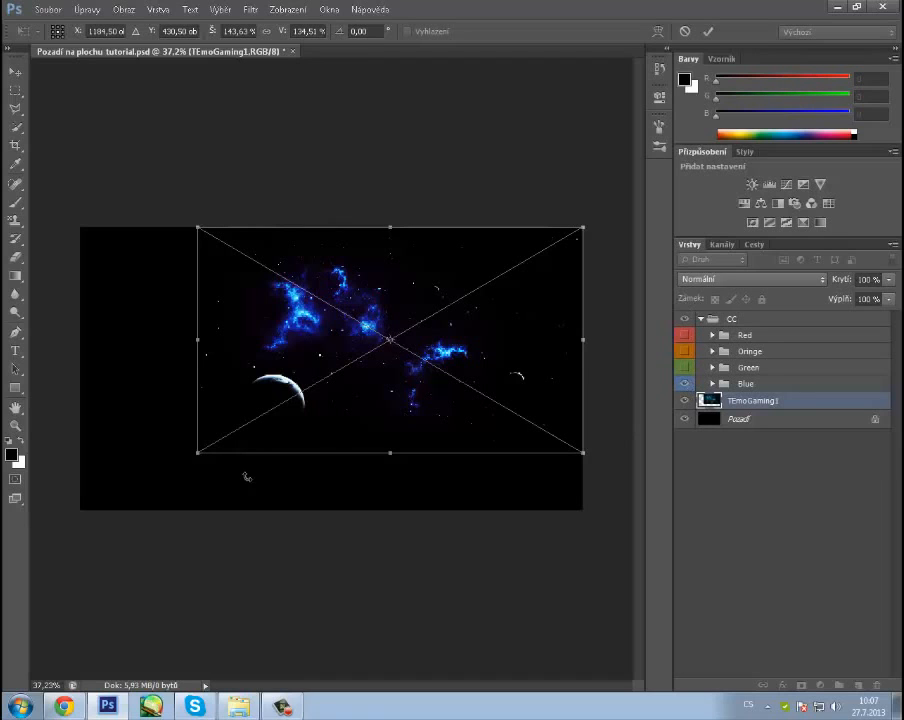
left_click_drag(198, 456, 80, 510)
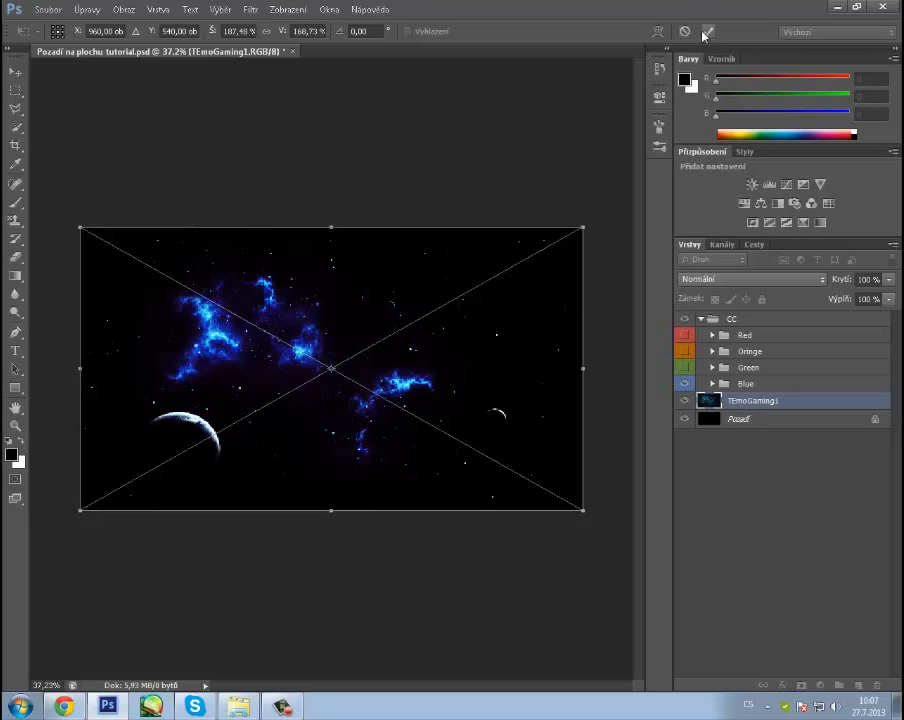
left_click(708, 32)
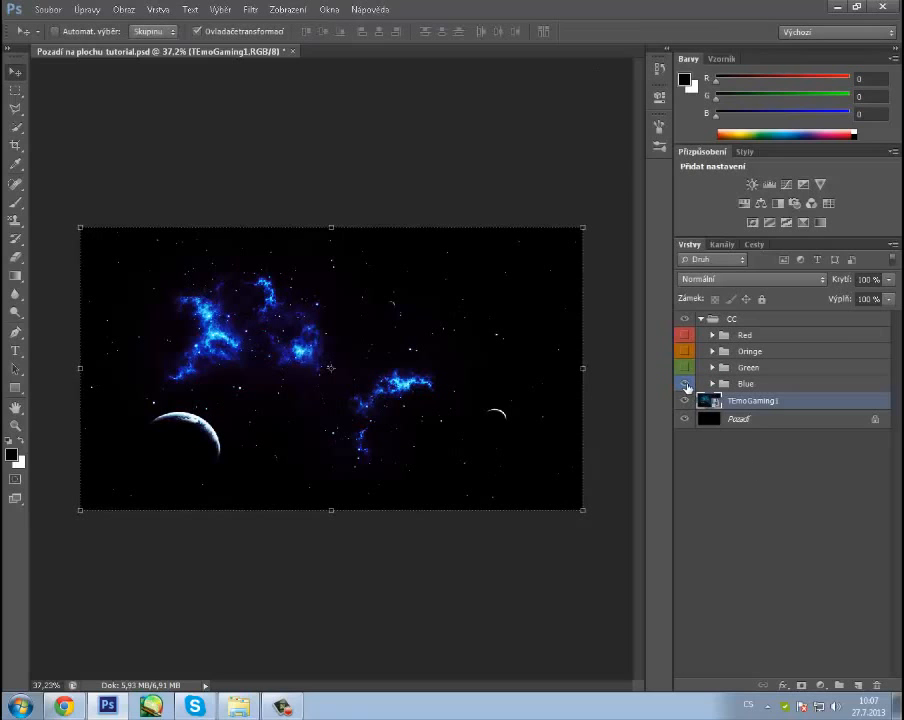
left_click(685, 385)
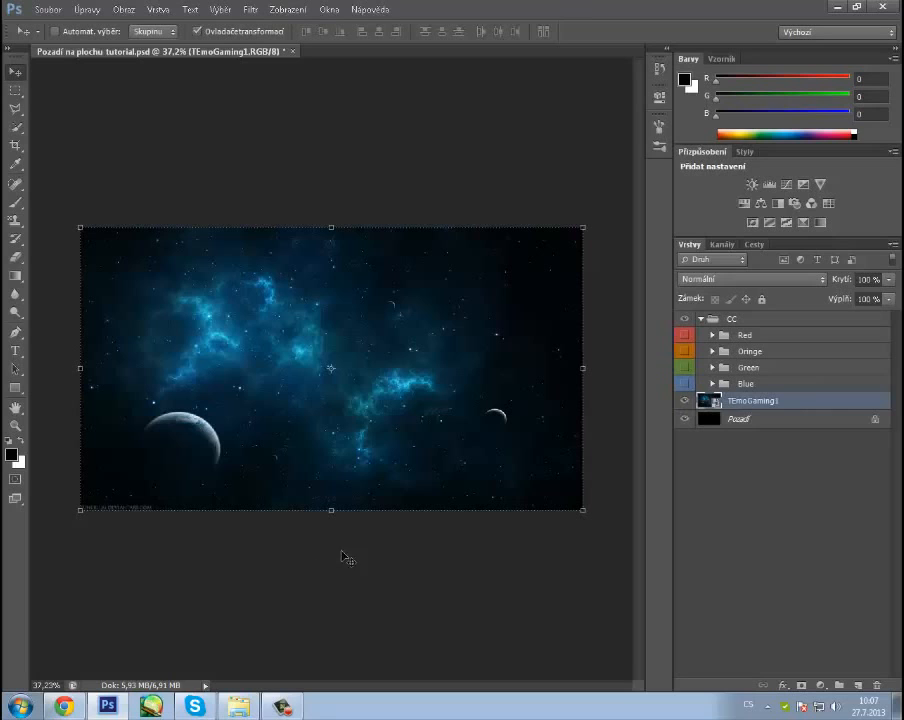
Preview the commercial-wallpapers-abstract-colored-texture image and place it from the Templaty textury folder above the TEmoGaming1 layer at its default size.
left_click(244, 708)
mouse_move(586, 482)
left_mouse_down()
mouse_move(490, 420)
mouse_move(415, 345)
mouse_move(178, 410)
mouse_move(329, 412)
mouse_move(588, 491)
left_mouse_up()
left_click(578, 586)
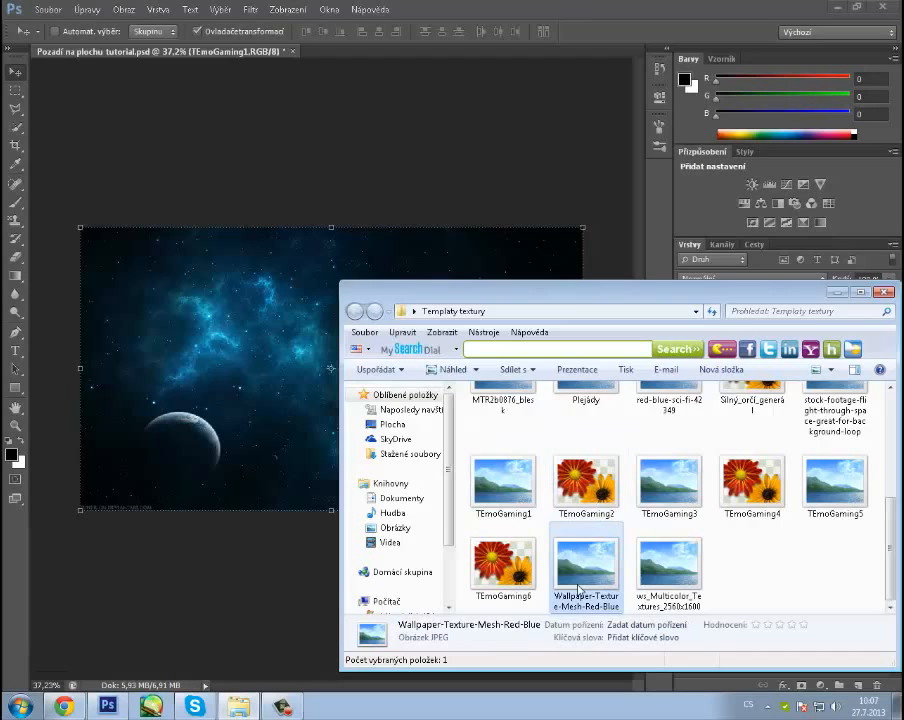
scroll(578, 585, "up", 1)
scroll(800, 456, "up", 5)
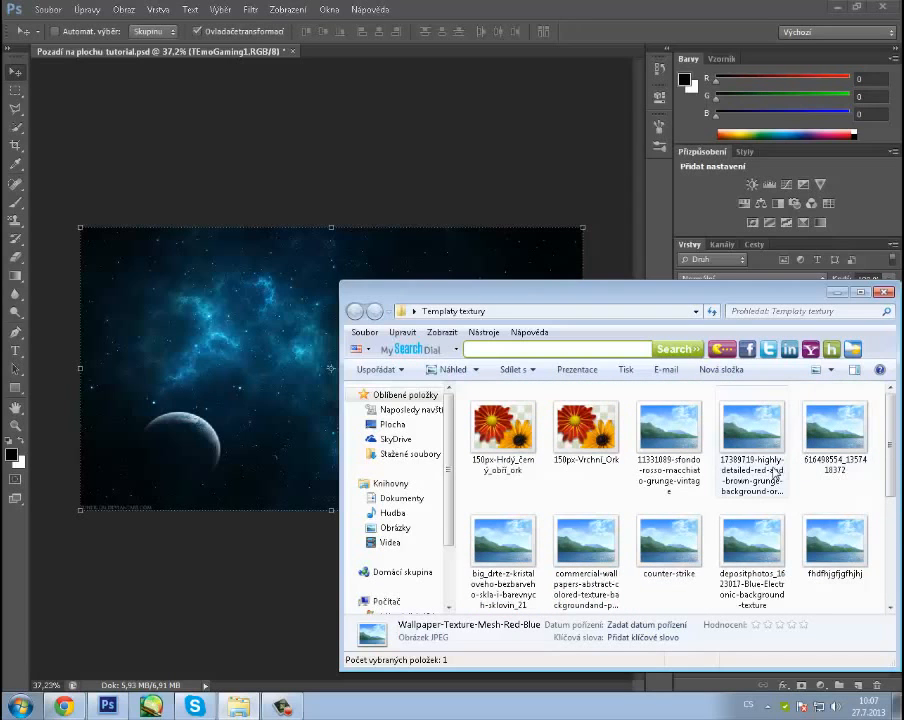
double_click(590, 547)
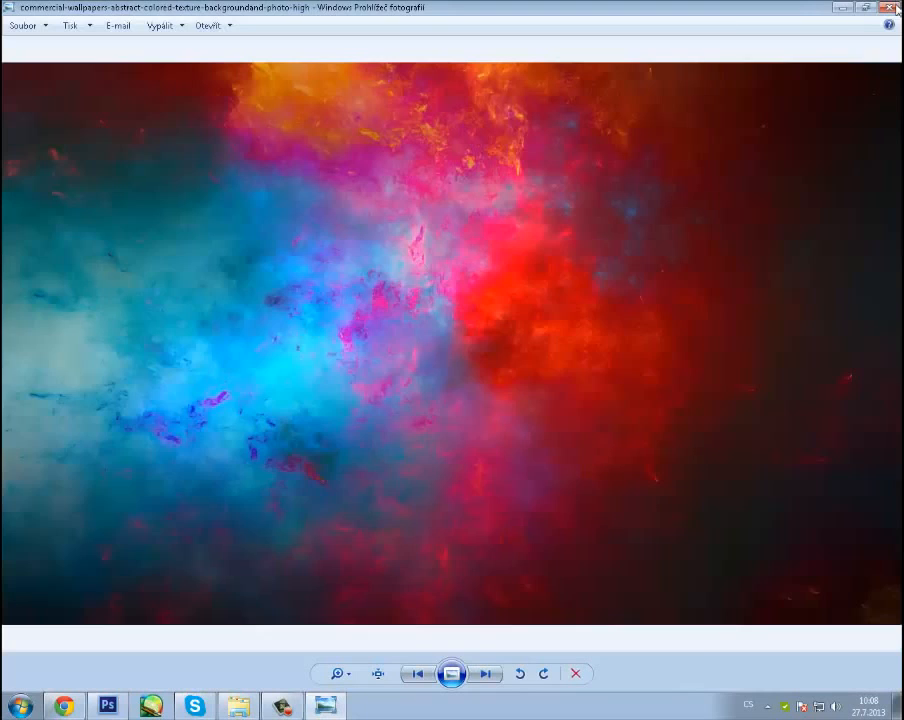
left_click(893, 7)
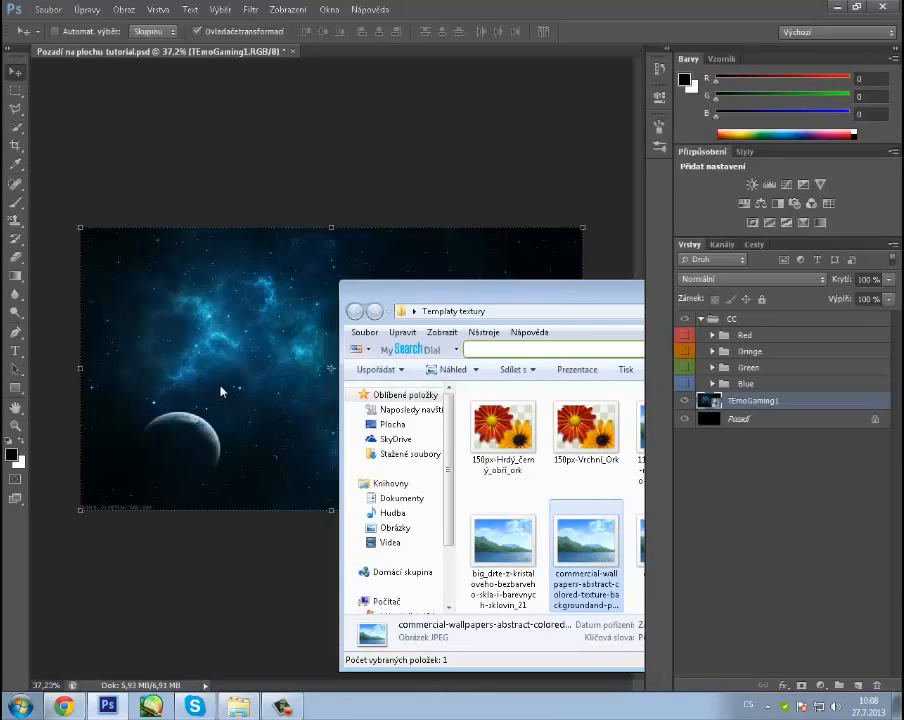
left_click_drag(222, 391, 228, 390)
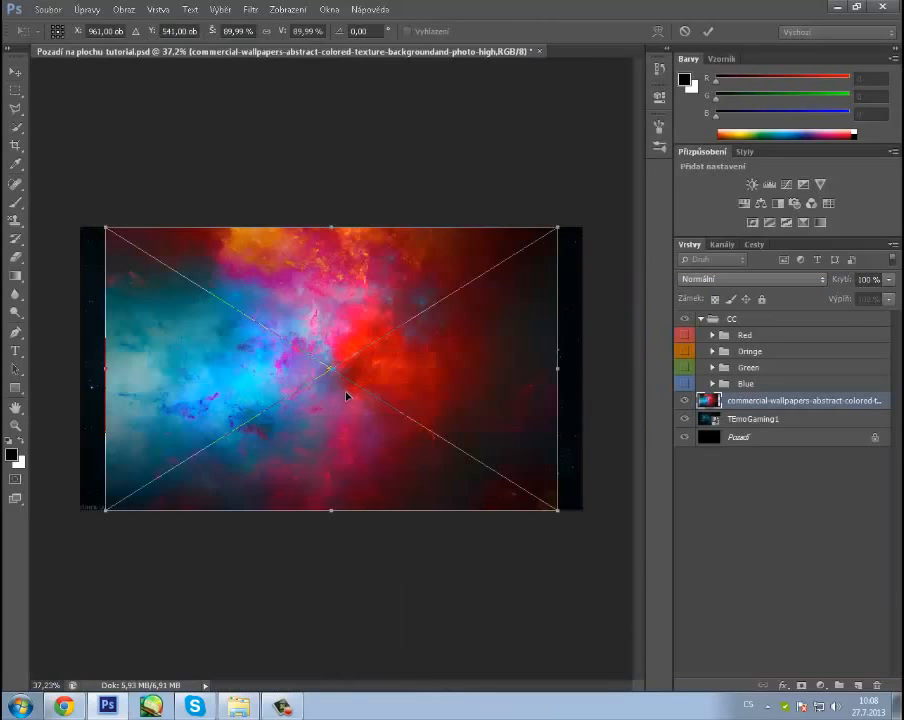
left_click(708, 32)
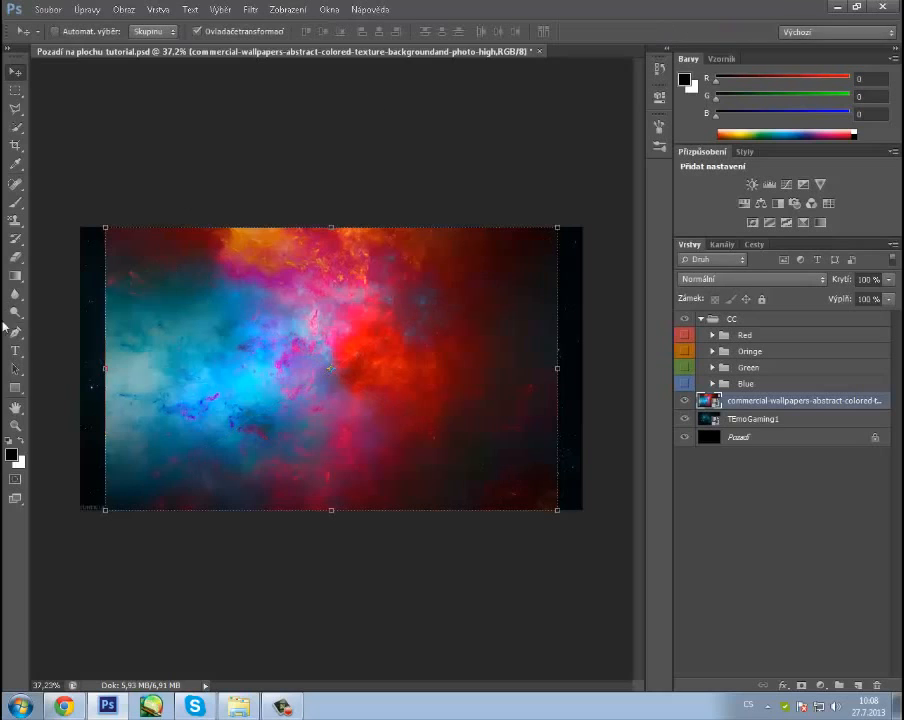
Start a new text layer over the teal area of the texture and set a dark red text colour (113, 25, 13).
left_click(15, 350)
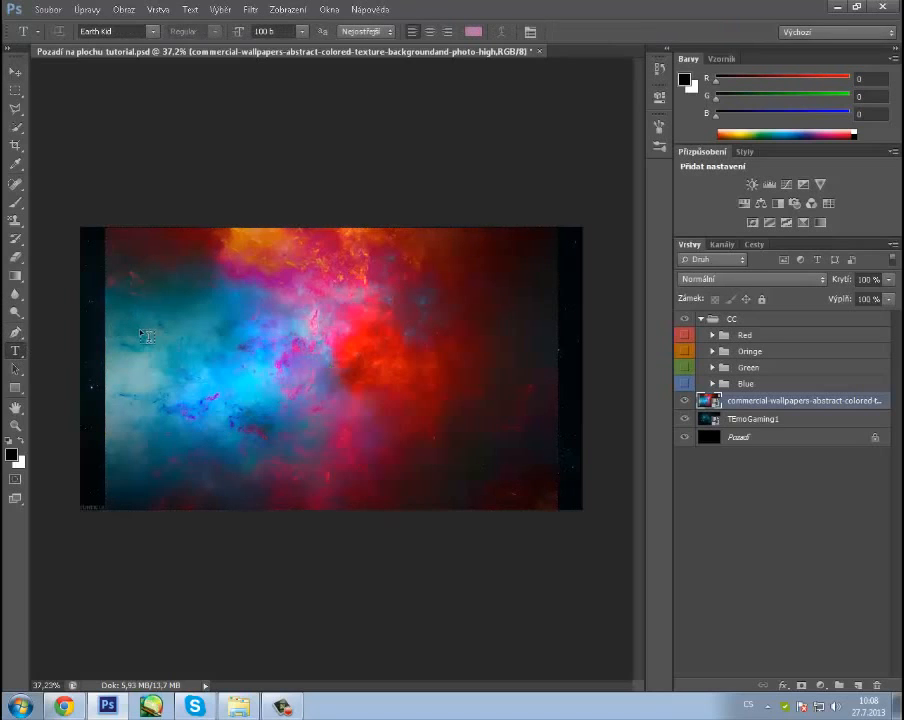
left_click(138, 328)
type("S")
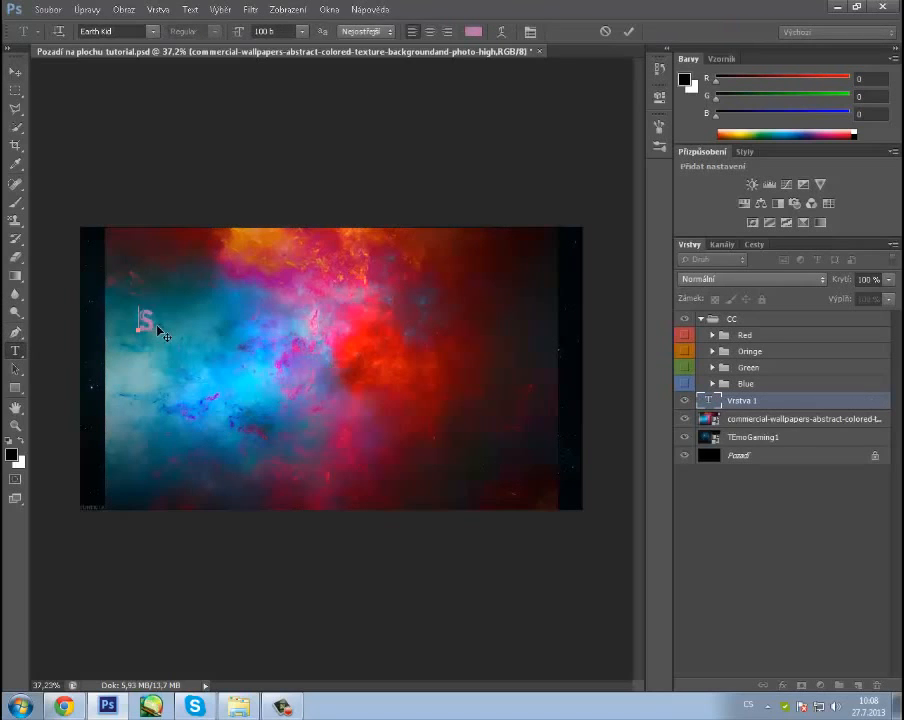
key("BackSpace")
left_click(729, 131)
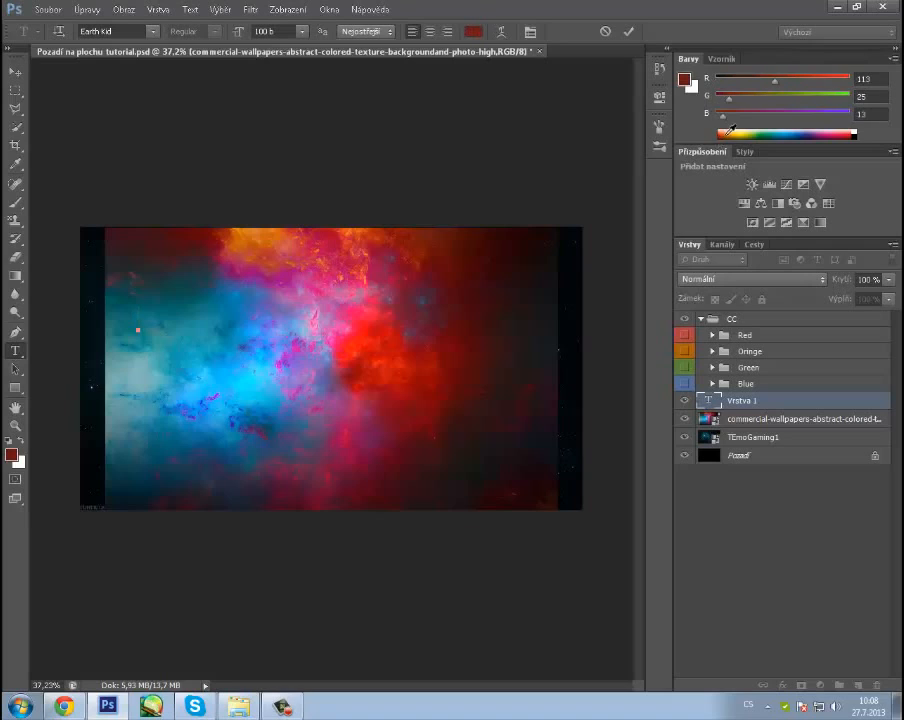
Enter the text "MINI TUTORIAL" with "cztUTORIALS 1PRVNI DIL" on the second line and commit it.
type("SUPER TUTO")
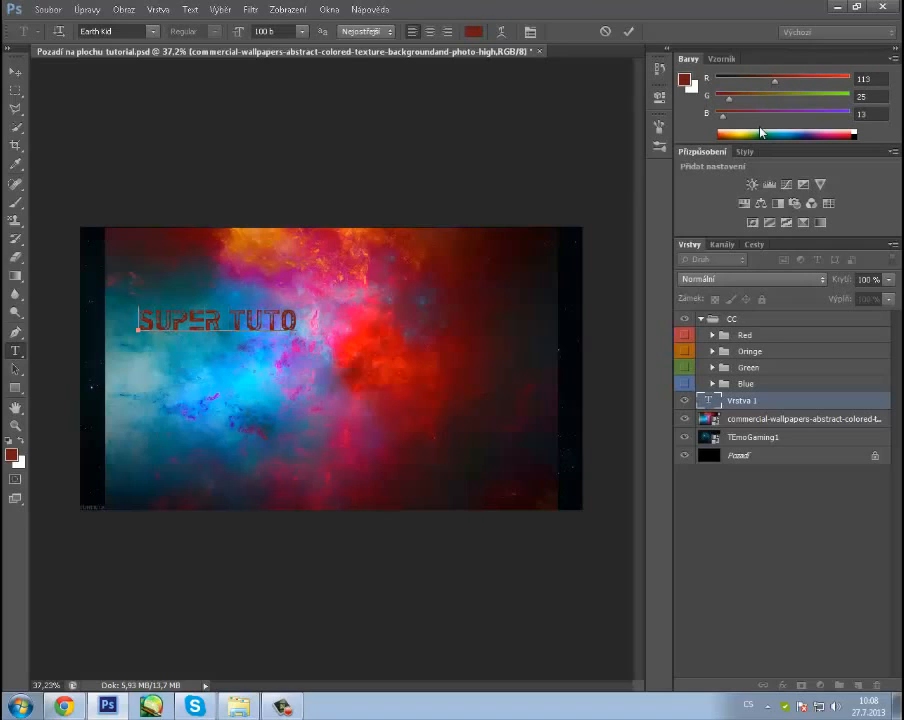
key("ctrl+a")
type("MINI TUTORIA")
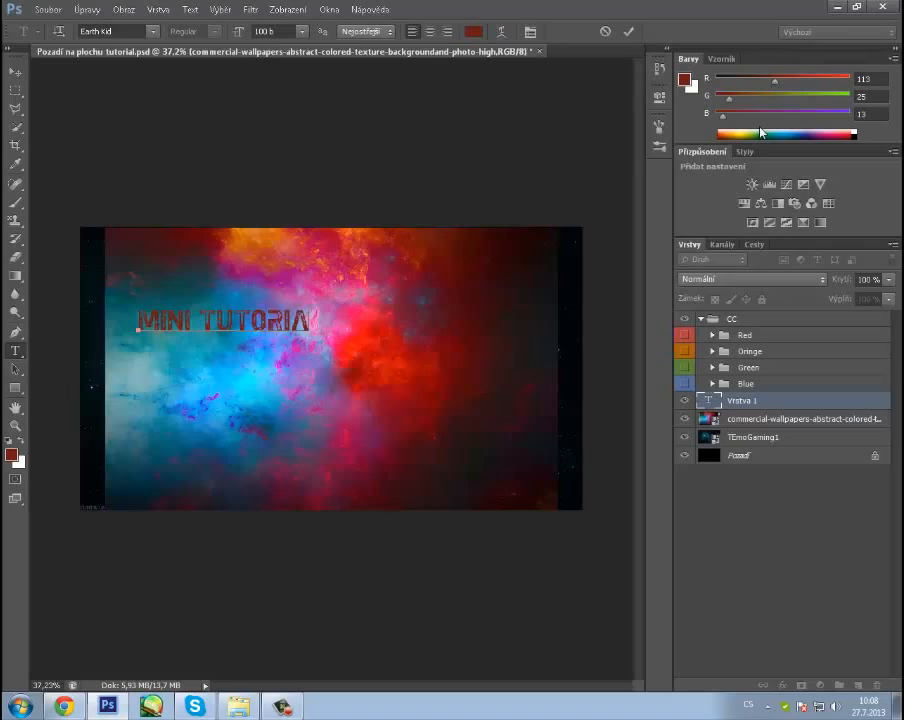
type("L ")
type("CZ")
type("TUTORIALS")
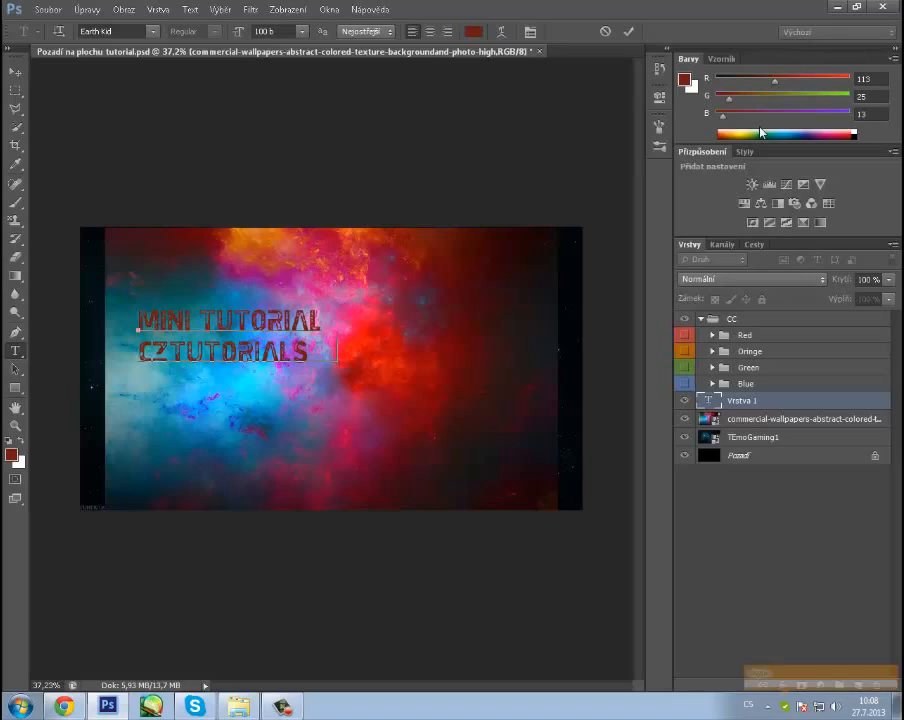
type("PRVNI")
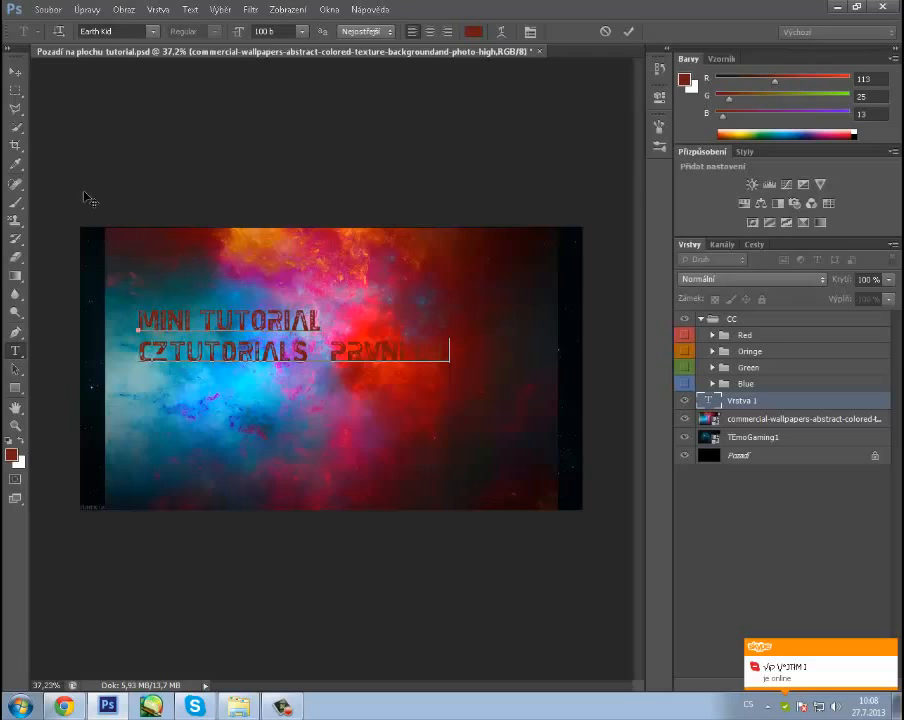
left_click(628, 33)
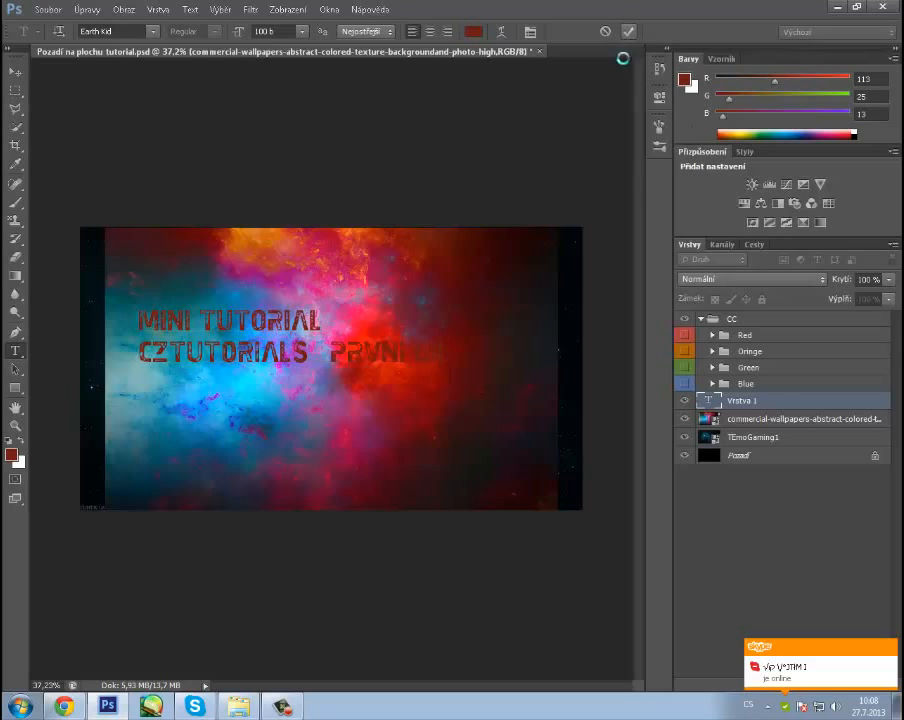
Move the text layer below the coloured texture layer and, on the texture layer, select everything outside the lettering.
left_click_drag(730, 408, 733, 423)
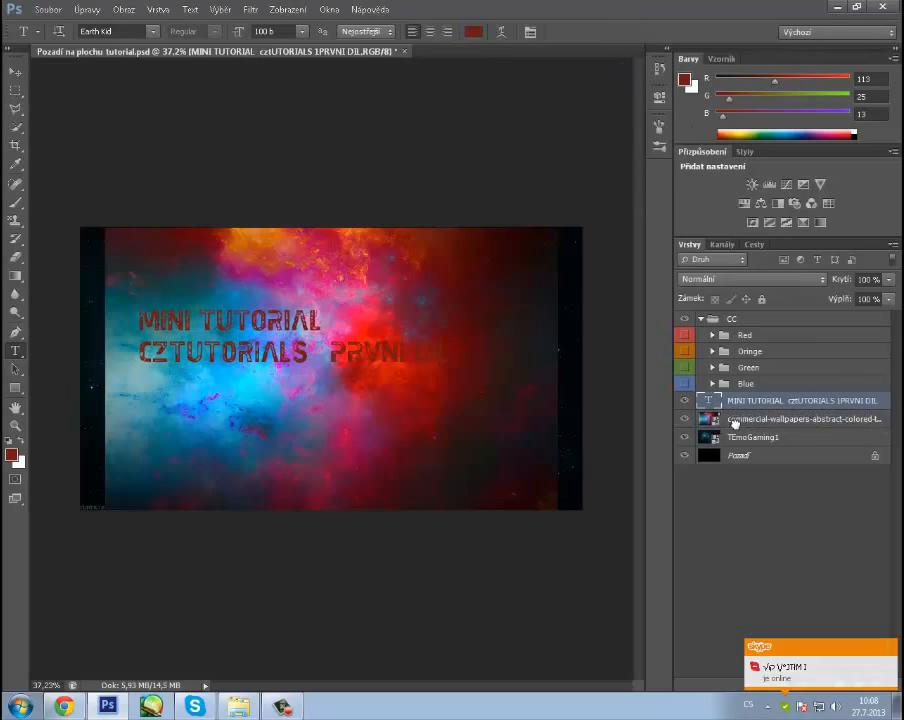
left_click(747, 403)
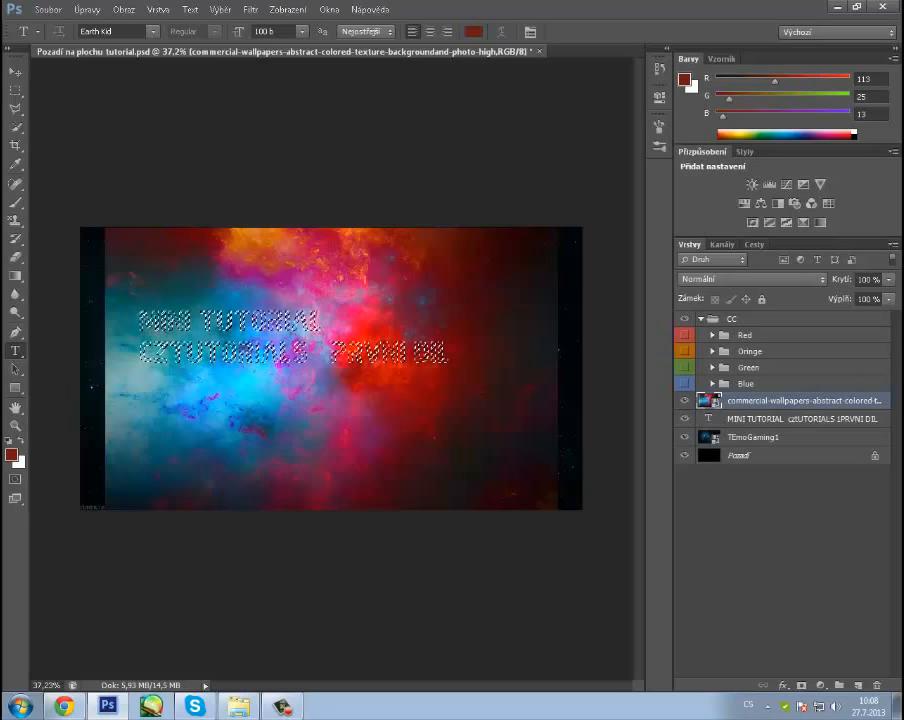
key("ctrl+shift+i")
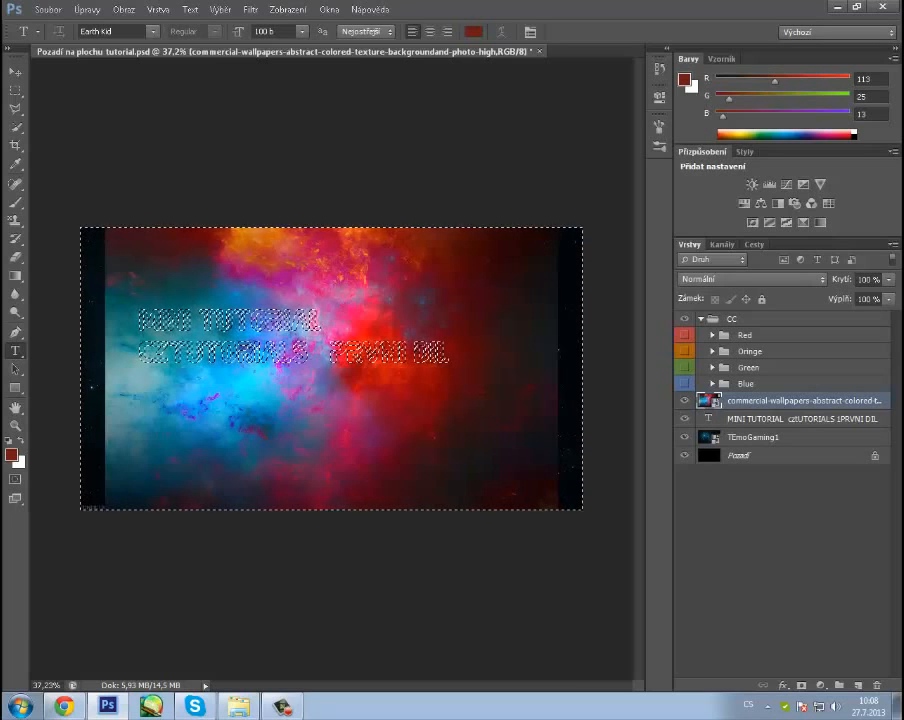
Rasterize the coloured texture layer, delete everything on it outside the lettering and clear the selection.
right_click(787, 405)
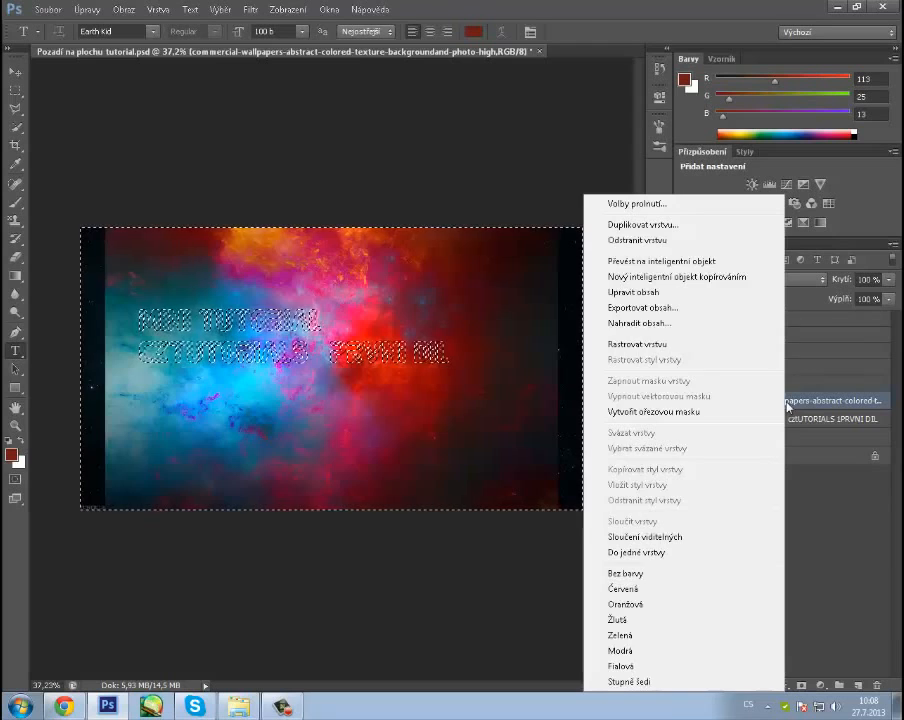
left_click(647, 345)
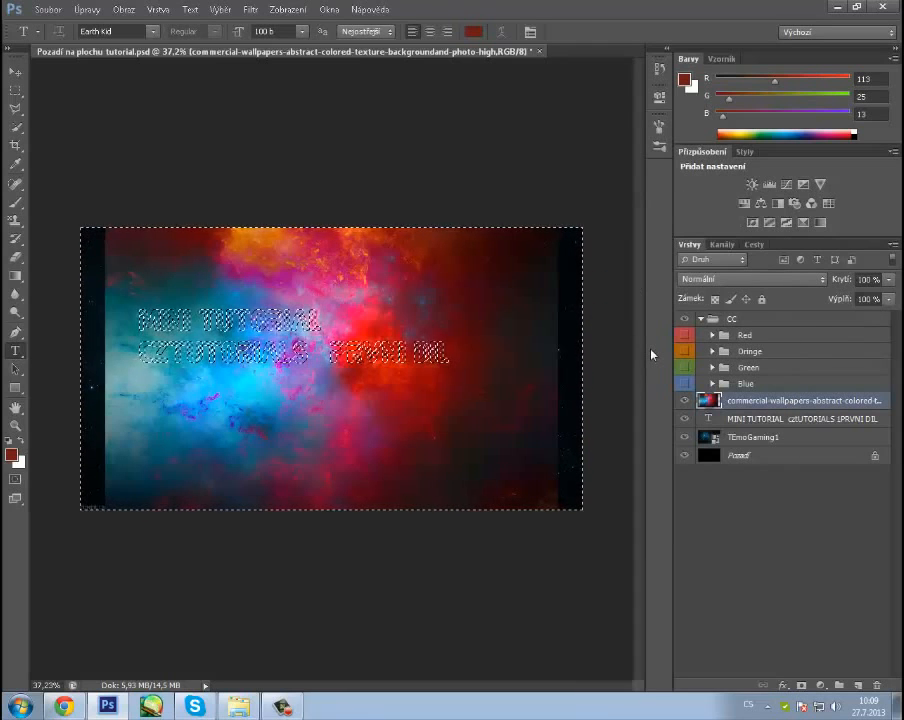
key("Delete")
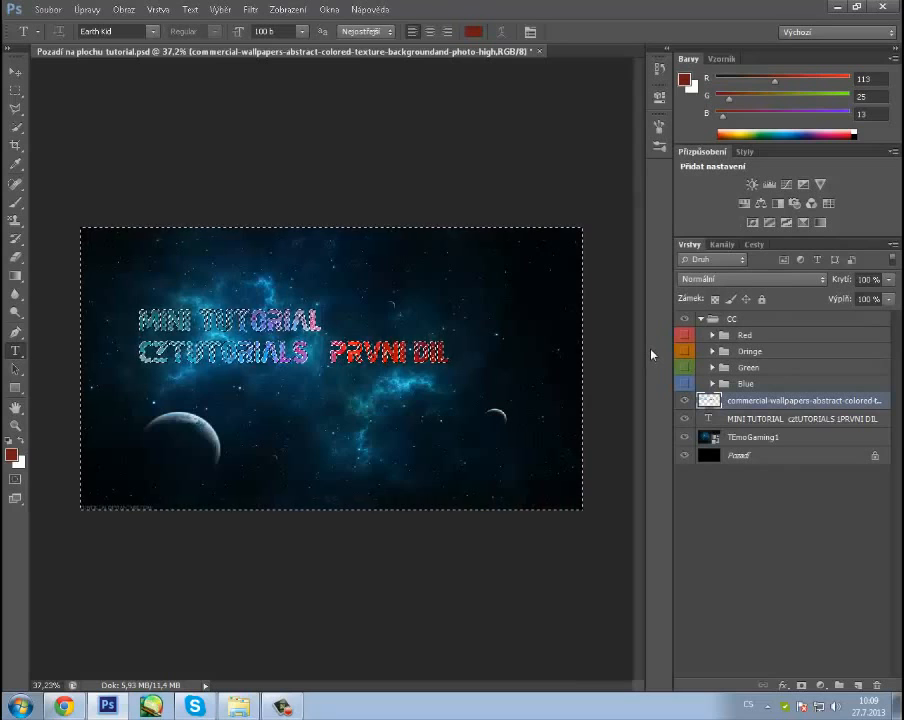
left_click(15, 71)
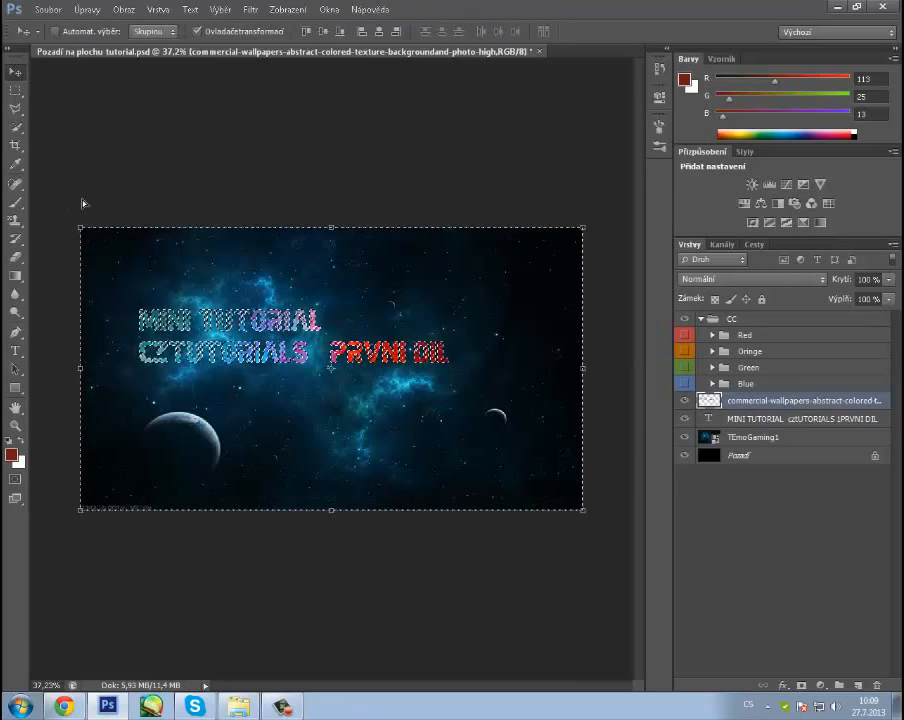
left_click_drag(83, 203, 71, 196)
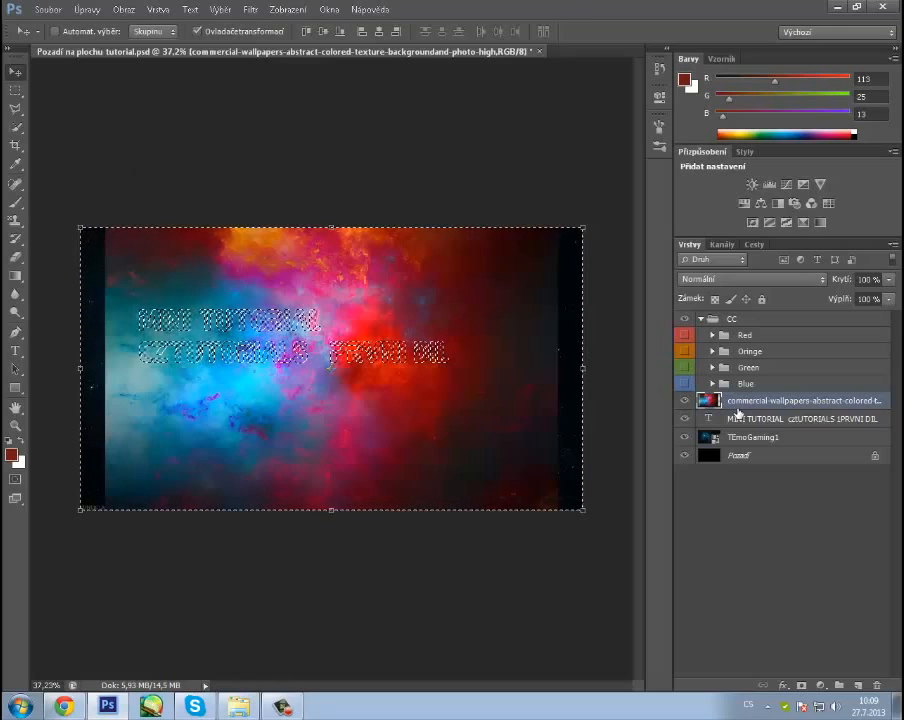
key("Delete")
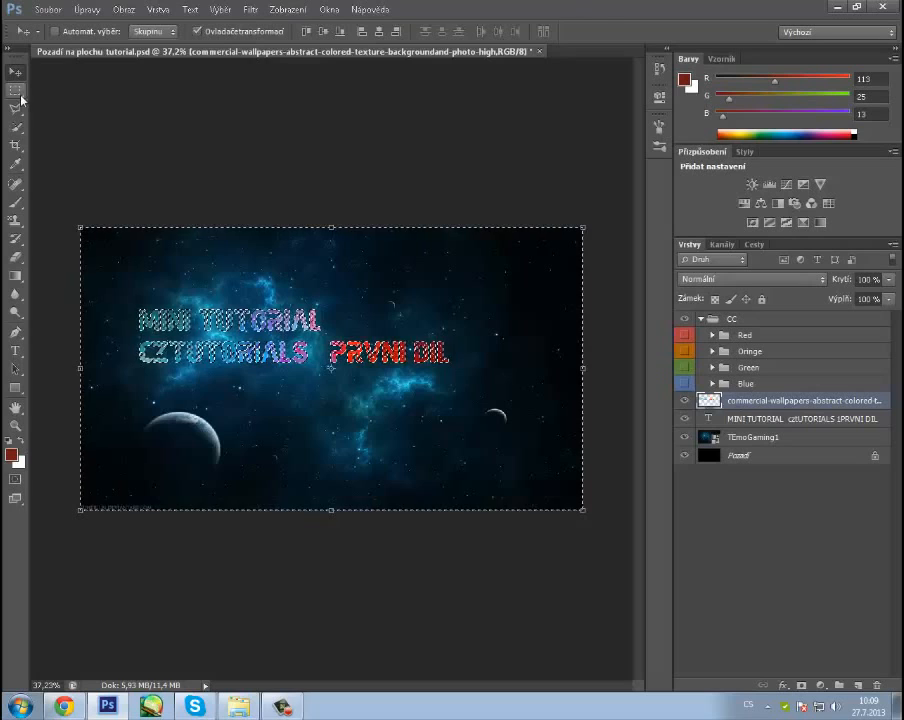
left_click(18, 92)
left_click(68, 132)
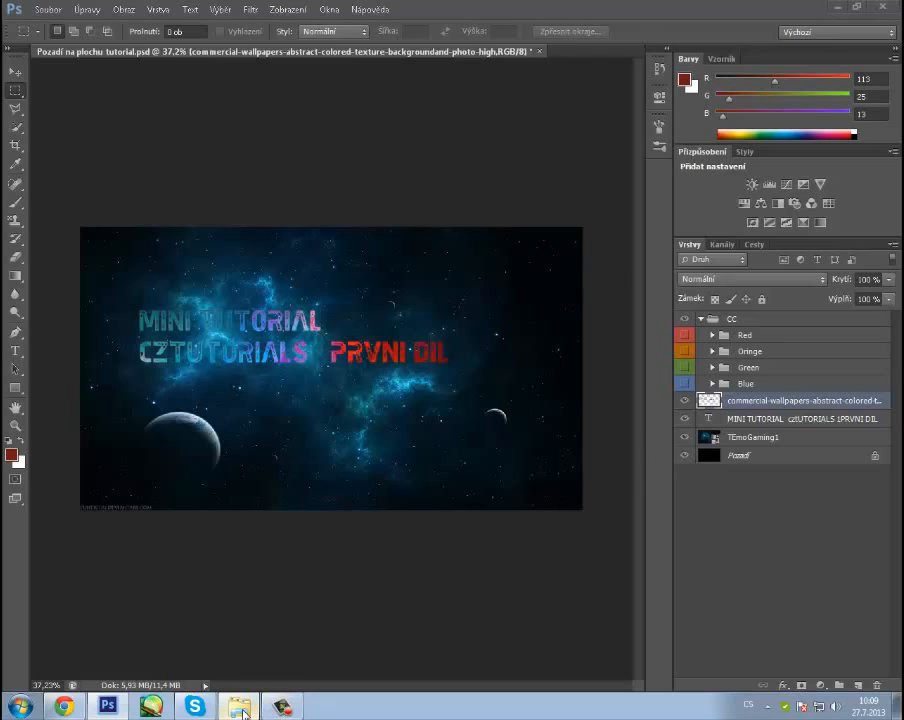
Place the TEmoGaming2 image from the Templaty textury folder over the lettering and scale it to about 93% wide and 73% high.
left_click(280, 708)
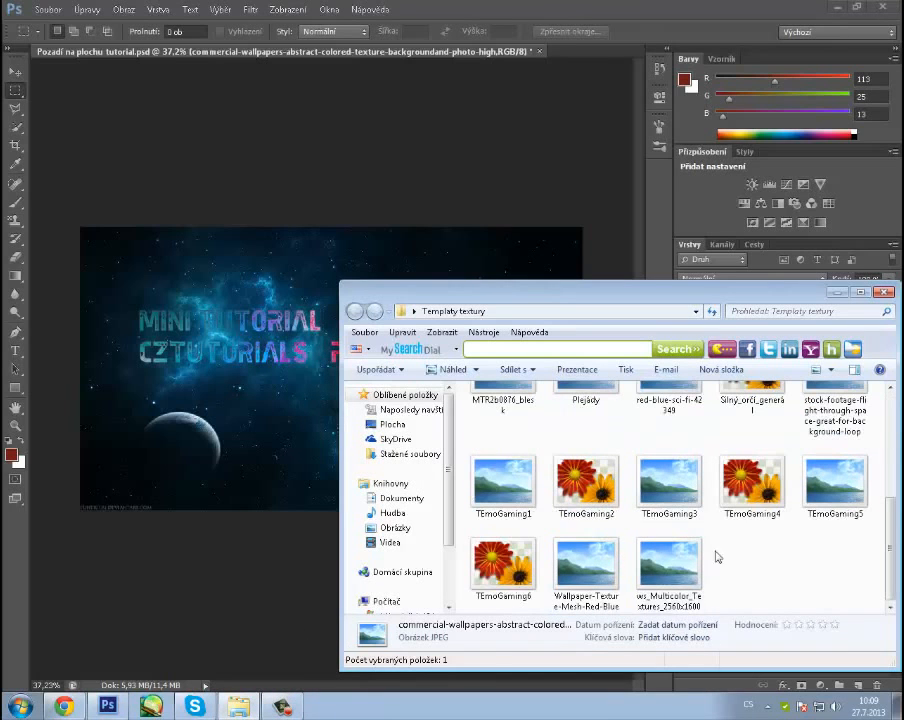
left_click_drag(586, 482, 274, 382)
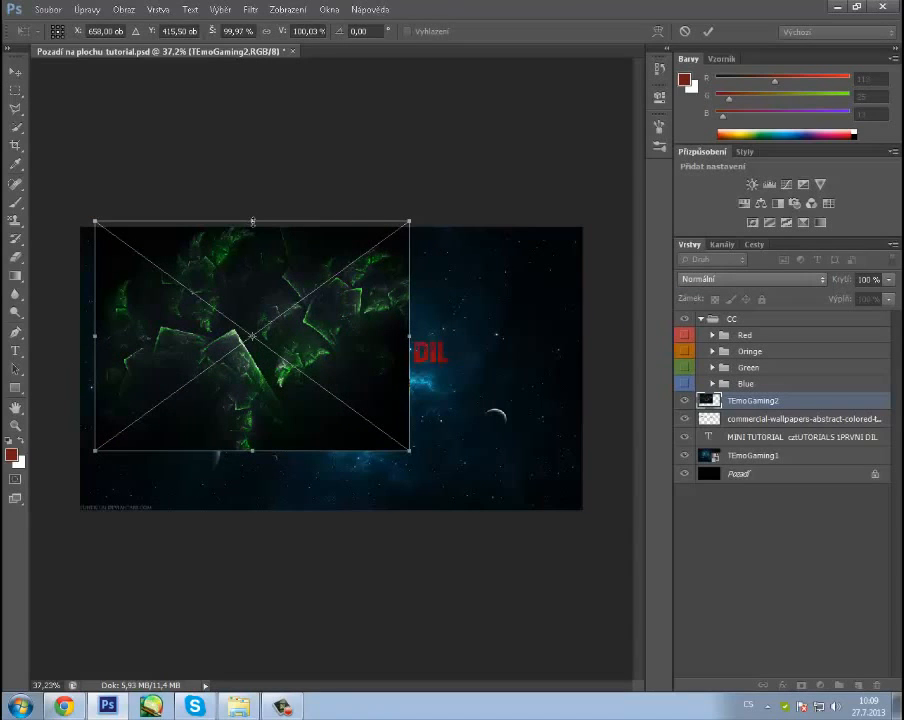
left_click_drag(252, 221, 252, 284)
left_click_drag(409, 366, 389, 367)
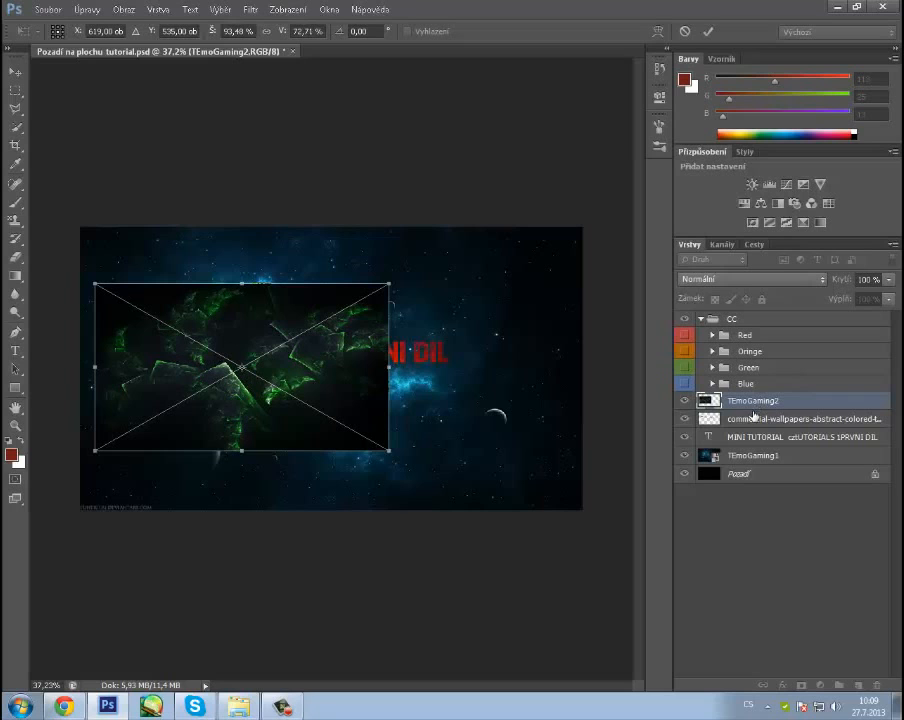
Set the TEmoGaming2 layer's blend mode to Závoj, scale it to about 75% by 74% around the MINI TUTORIAL lettering and commit the placement.
left_click(716, 280)
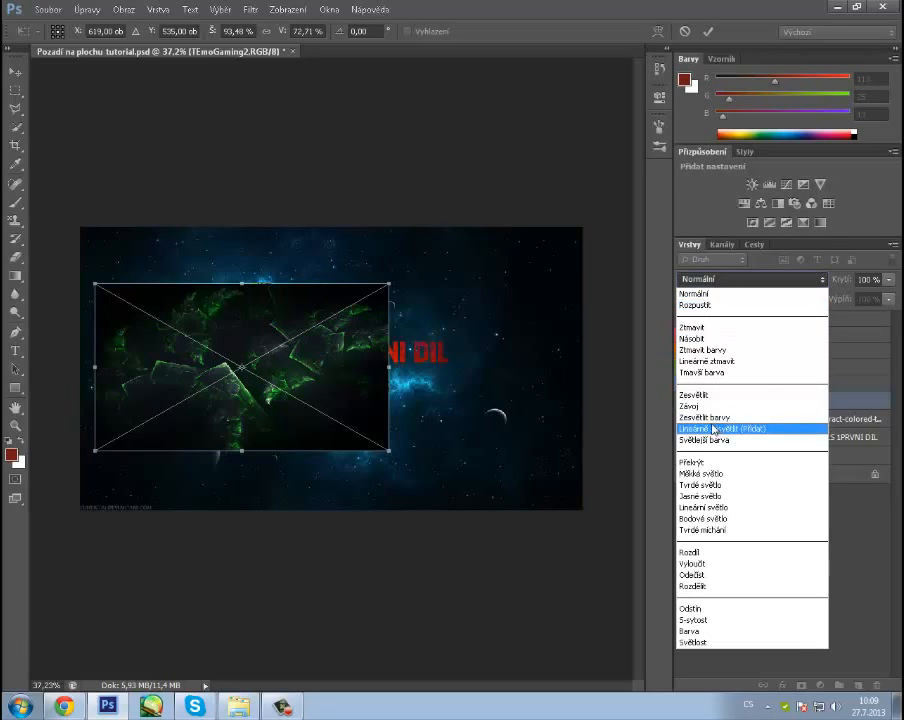
left_click(716, 406)
left_click_drag(228, 395, 229, 376)
left_click_drag(242, 265, 240, 278)
left_click_drag(390, 279, 333, 234)
left_click_drag(185, 379, 211, 390)
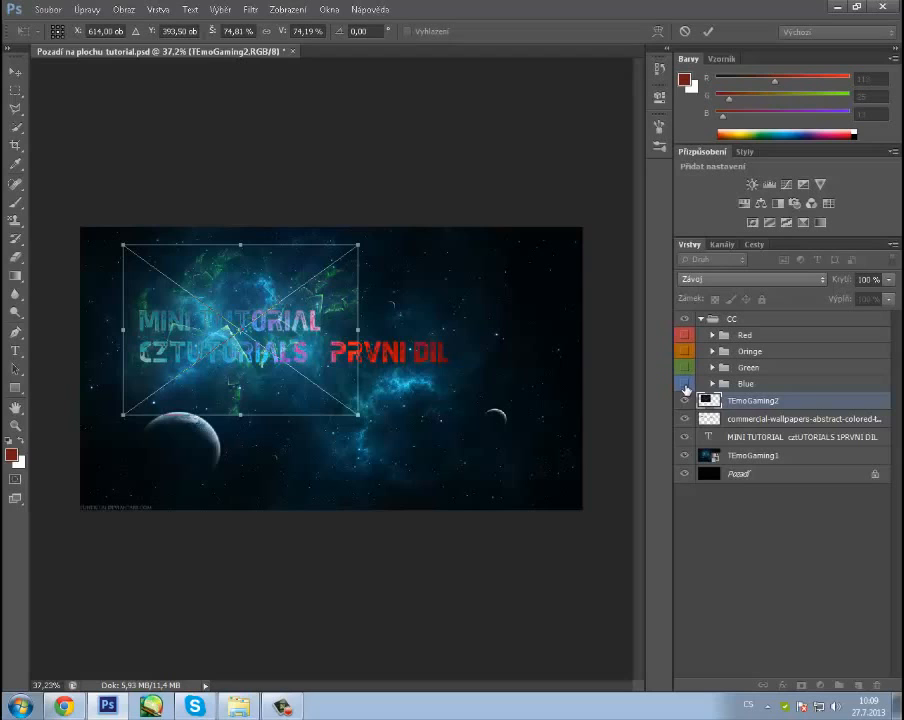
key("Return")
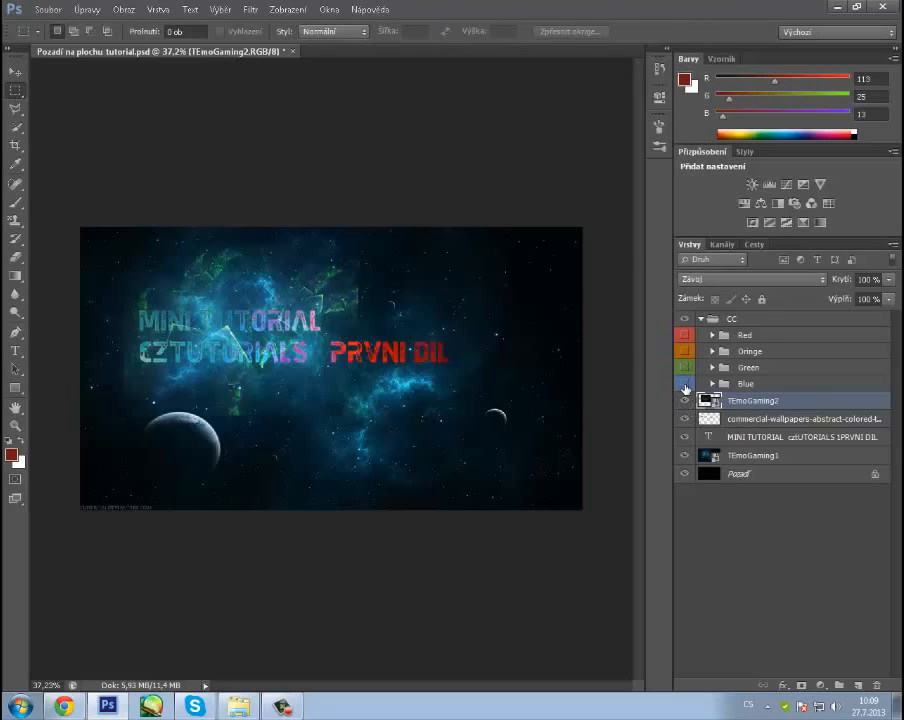
Preview the Blue colour group's effect on the wallpaper and hide the group again.
left_click(685, 386)
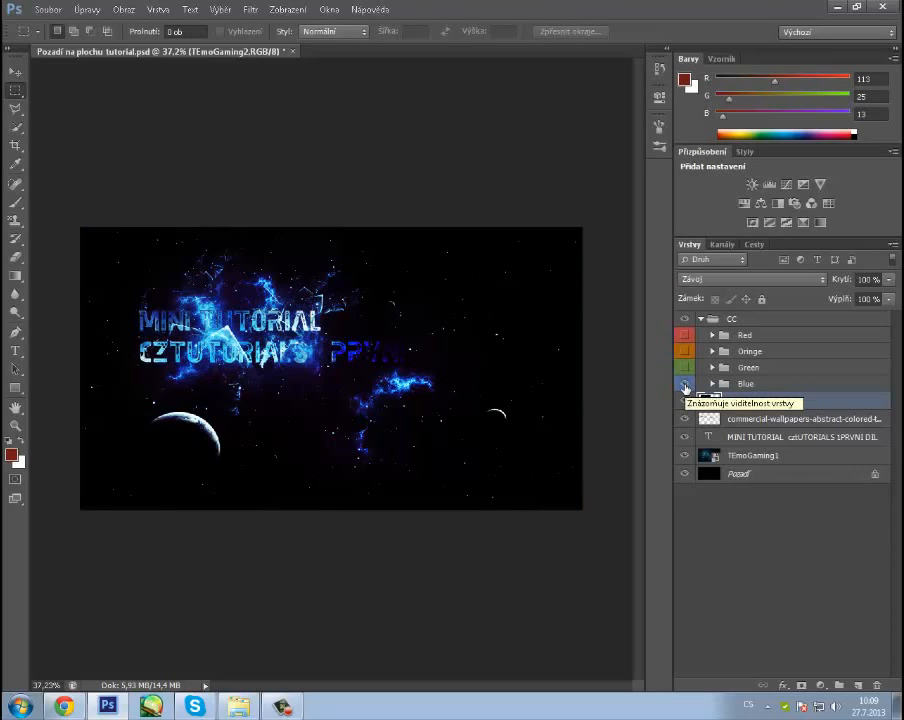
left_click(685, 386)
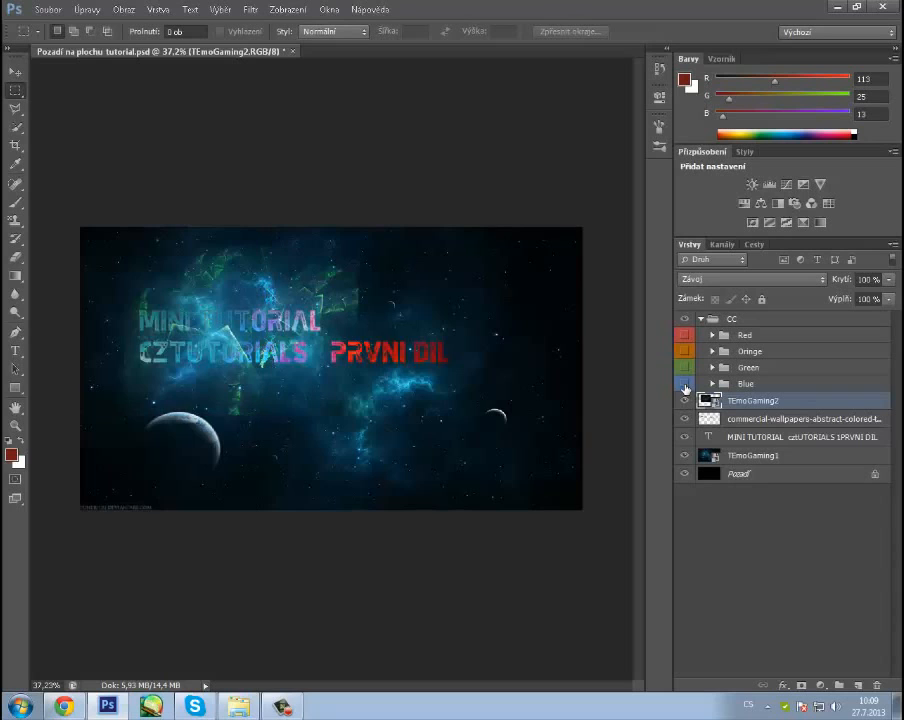
Place the TEmoGaming3 spaceship image in the wallpaper's upper-right area, set its blend mode to Závoj and commit it.
left_click(239, 706)
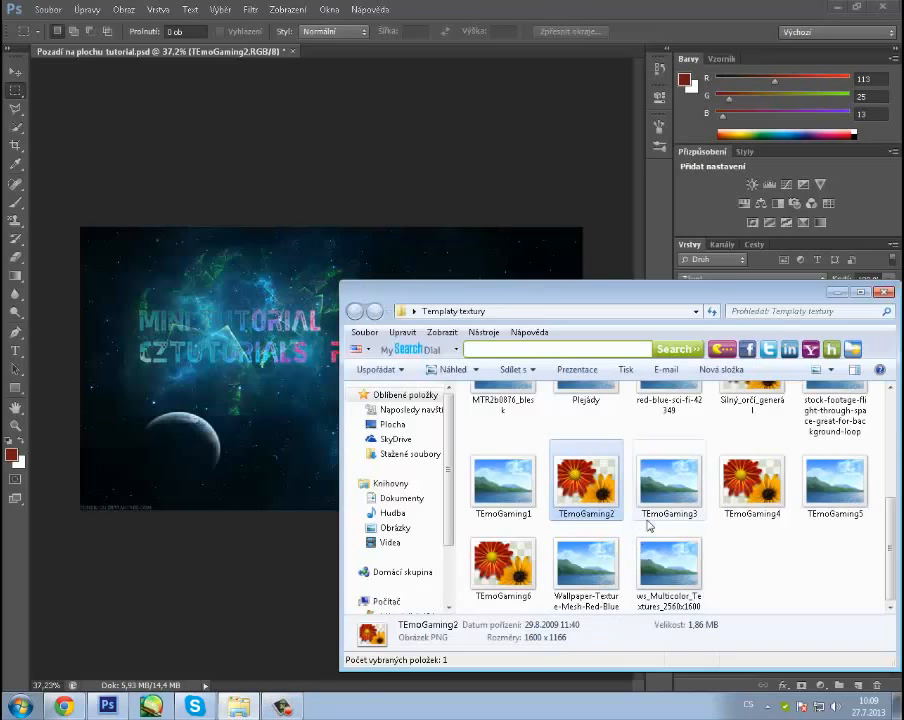
left_click_drag(617, 505, 216, 426)
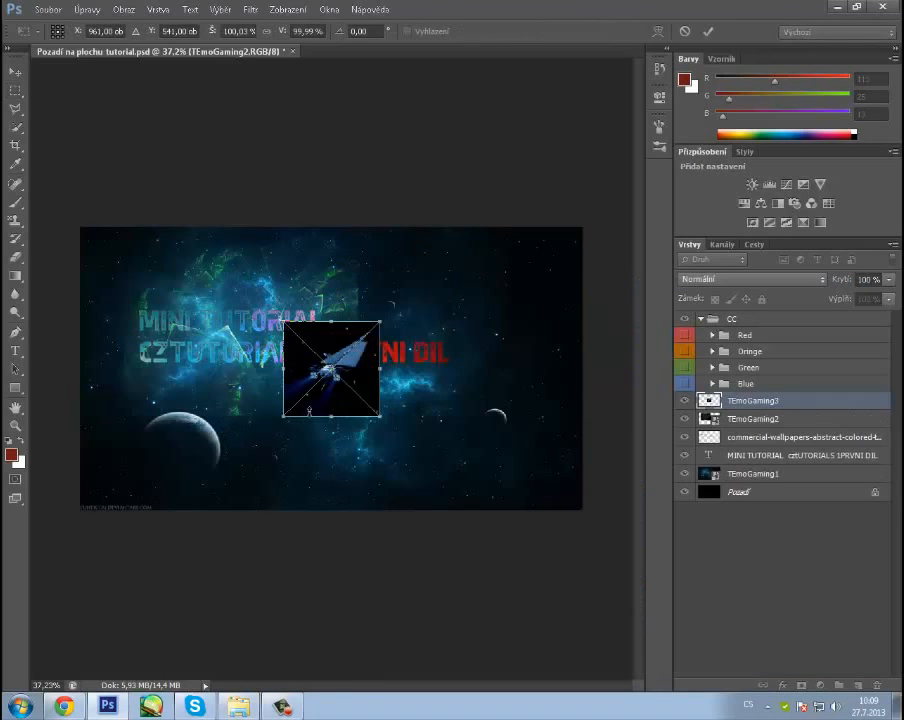
left_click_drag(340, 331, 523, 263)
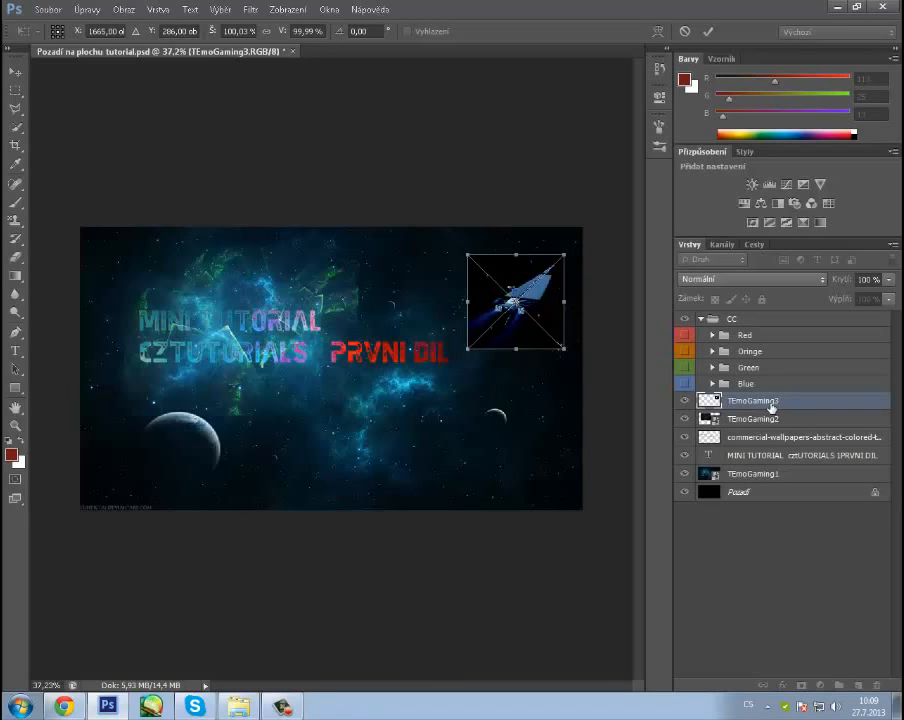
left_click(731, 278)
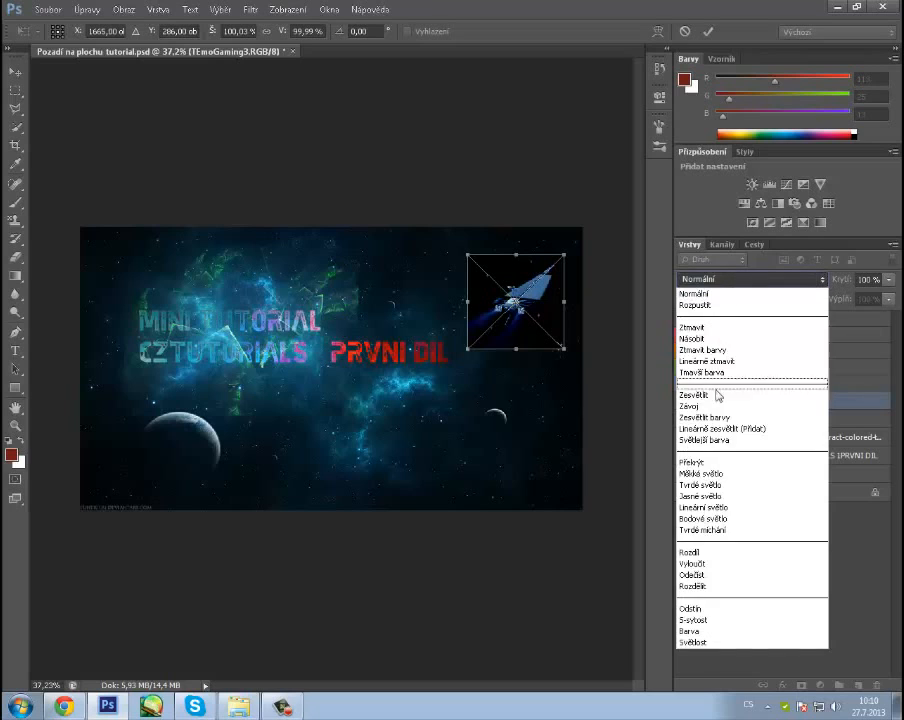
left_click(672, 406)
left_click(709, 32)
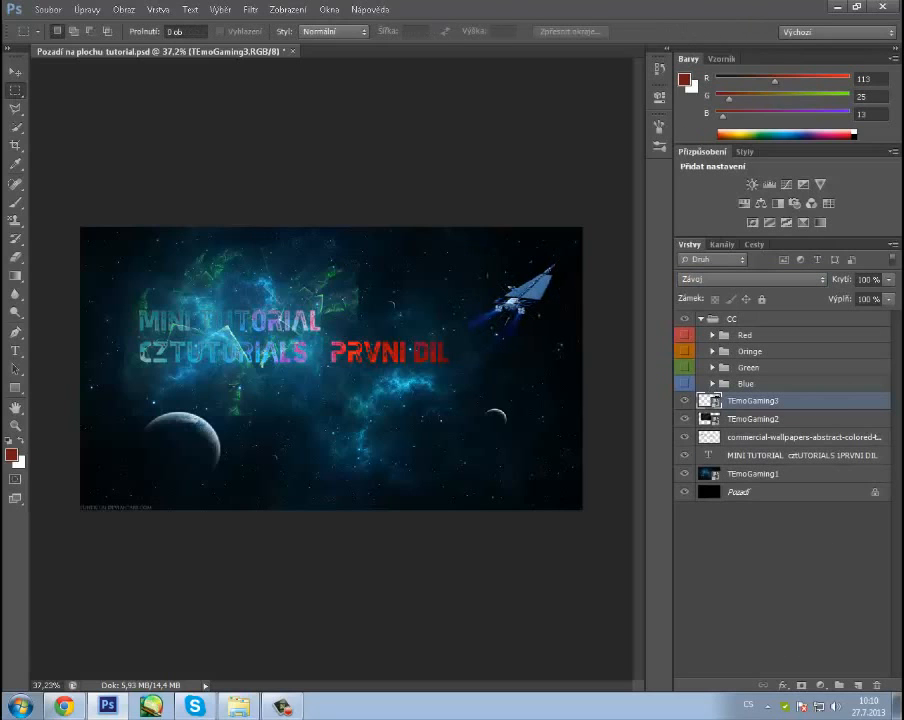
Place the TEmoGaming4 light flare image across the whole canvas with the Závoj blend mode and commit it.
left_click(238, 710)
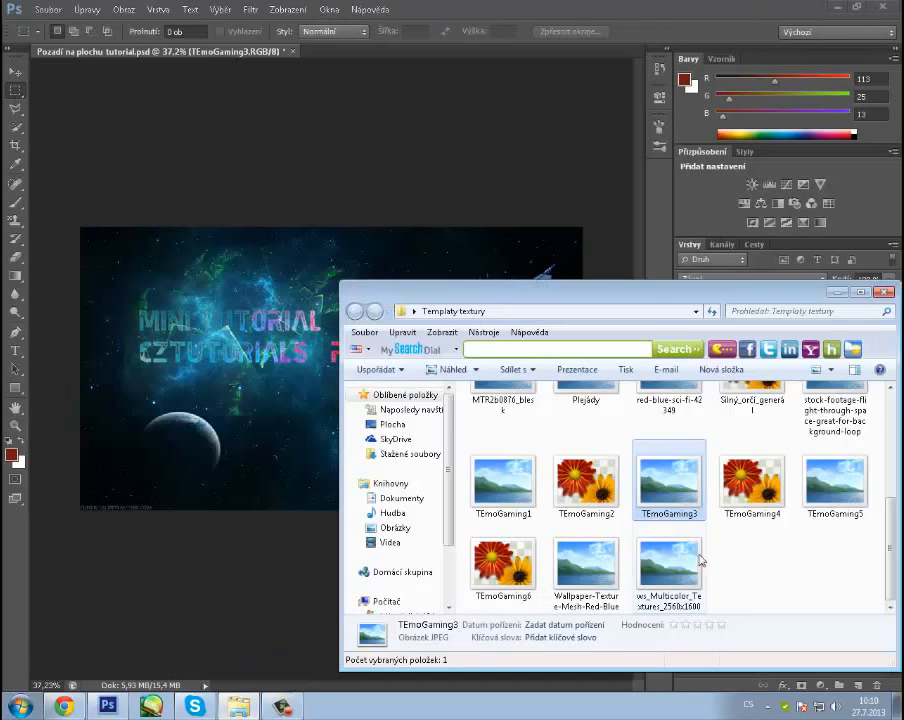
left_click_drag(755, 484, 305, 436)
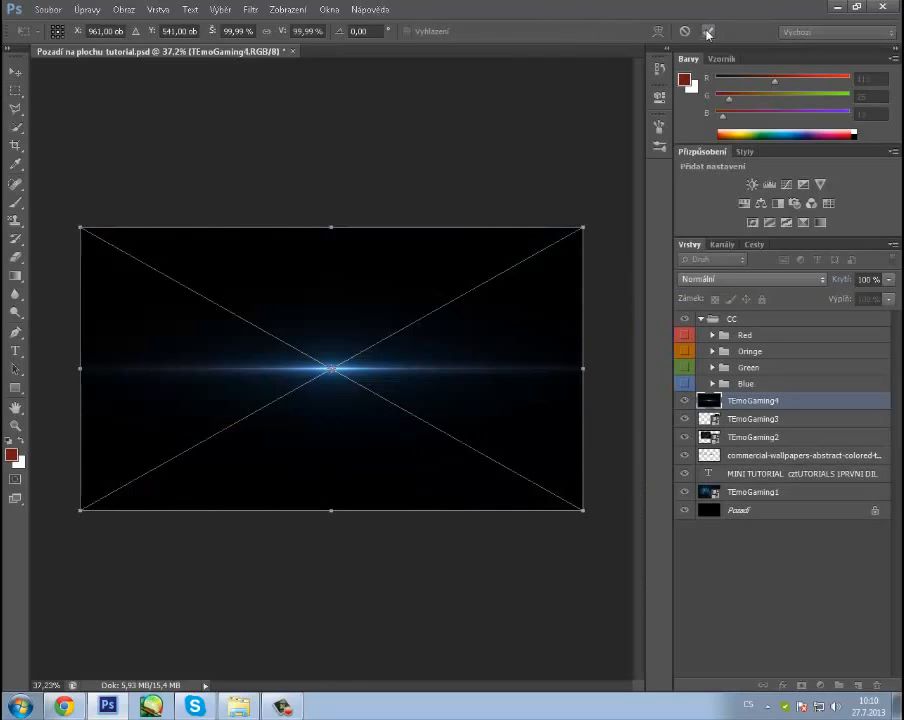
left_click(752, 279)
left_click(688, 413)
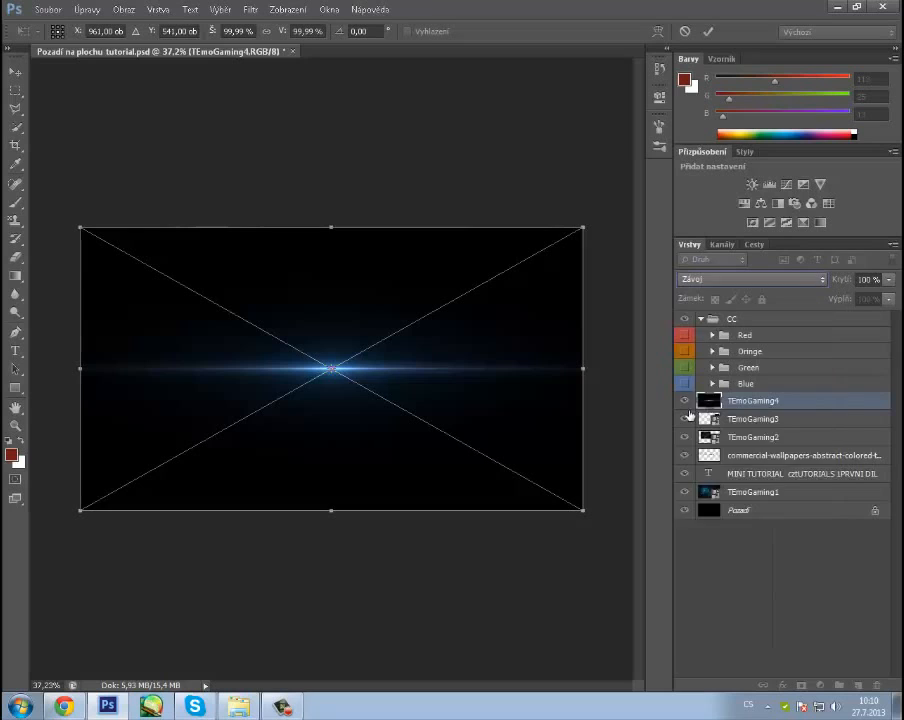
left_click(707, 32)
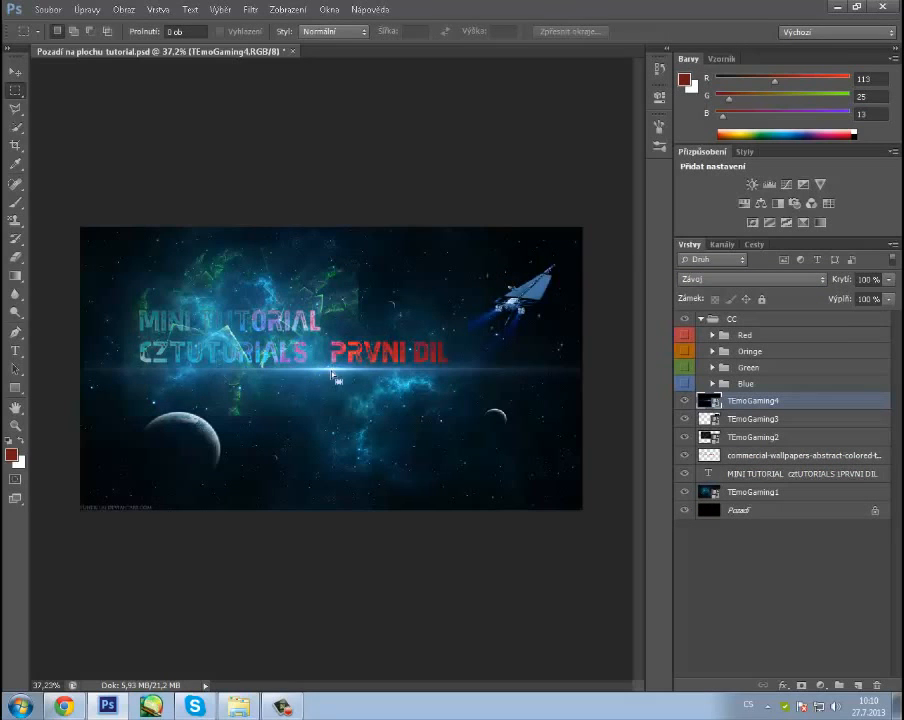
key("v")
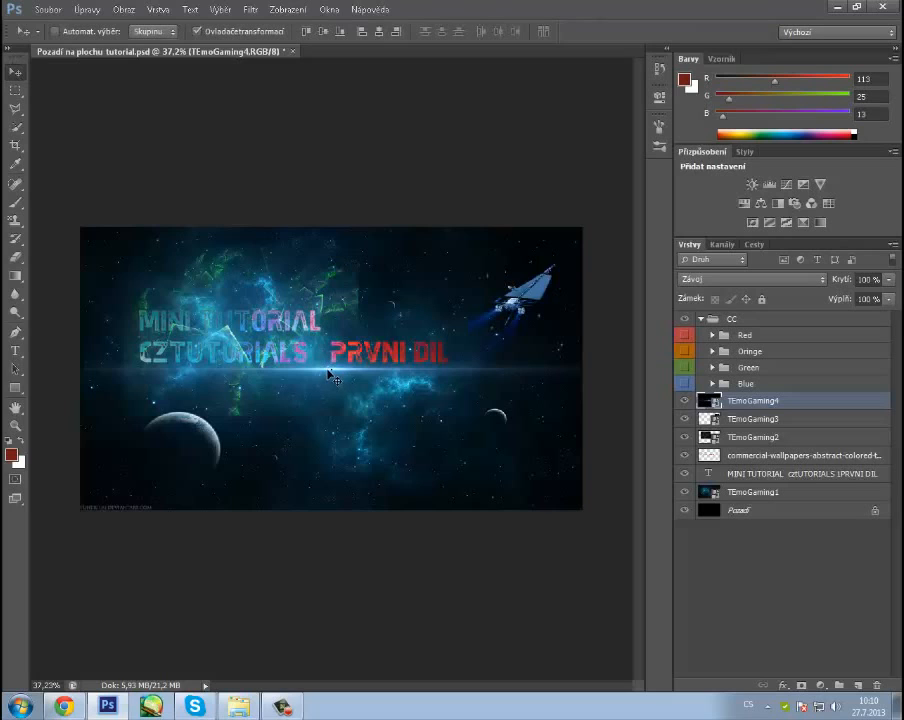
left_click_drag(330, 375, 311, 365)
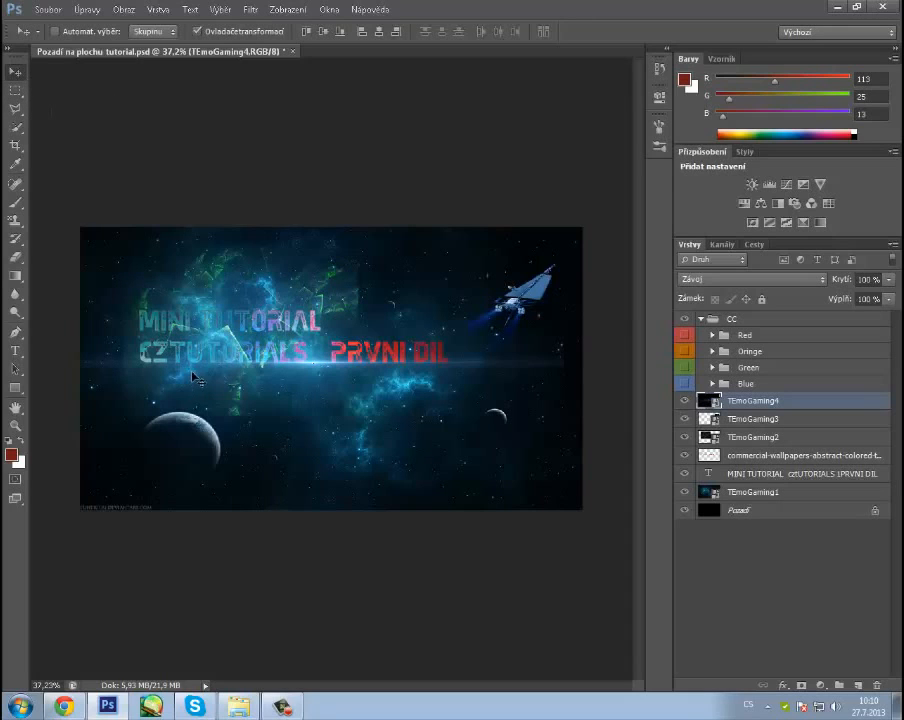
key("ctrl+z")
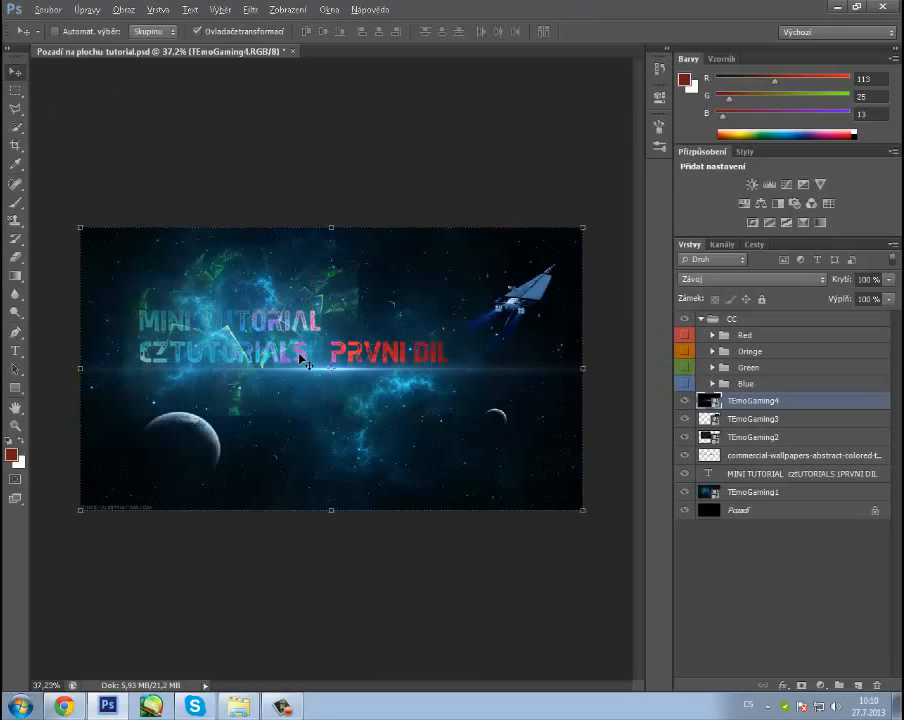
Stretch the TEmoGaming4 light flare to about 224% width past both canvas edges and move it up to just below the lettering.
scroll(165, 381, "down", 5)
key("ctrl+t")
left_click_drag(201, 368, 31, 368)
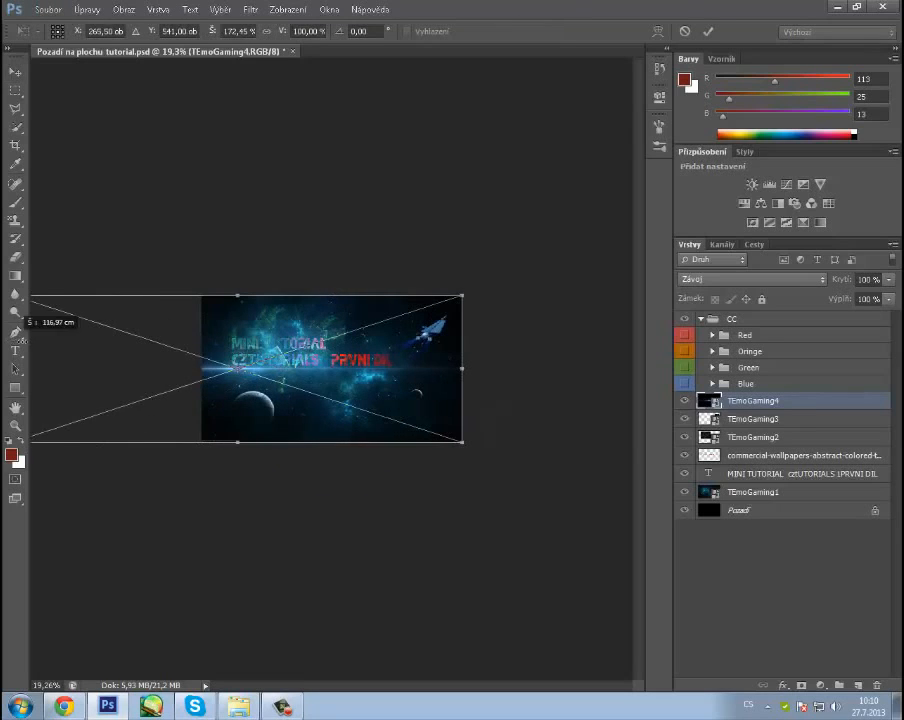
left_click_drag(462, 368, 613, 370)
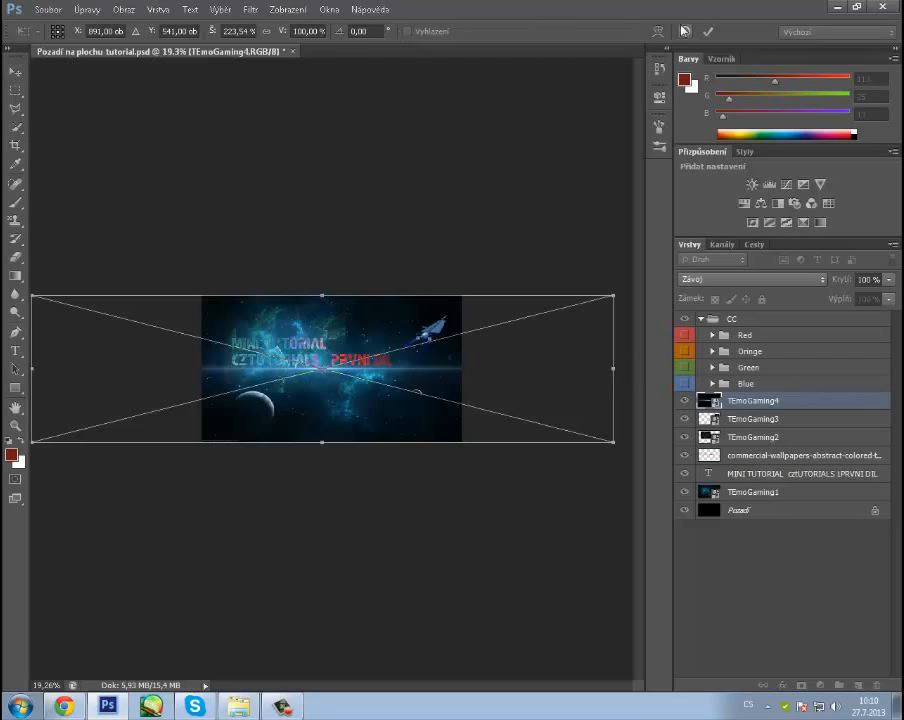
left_click(708, 31)
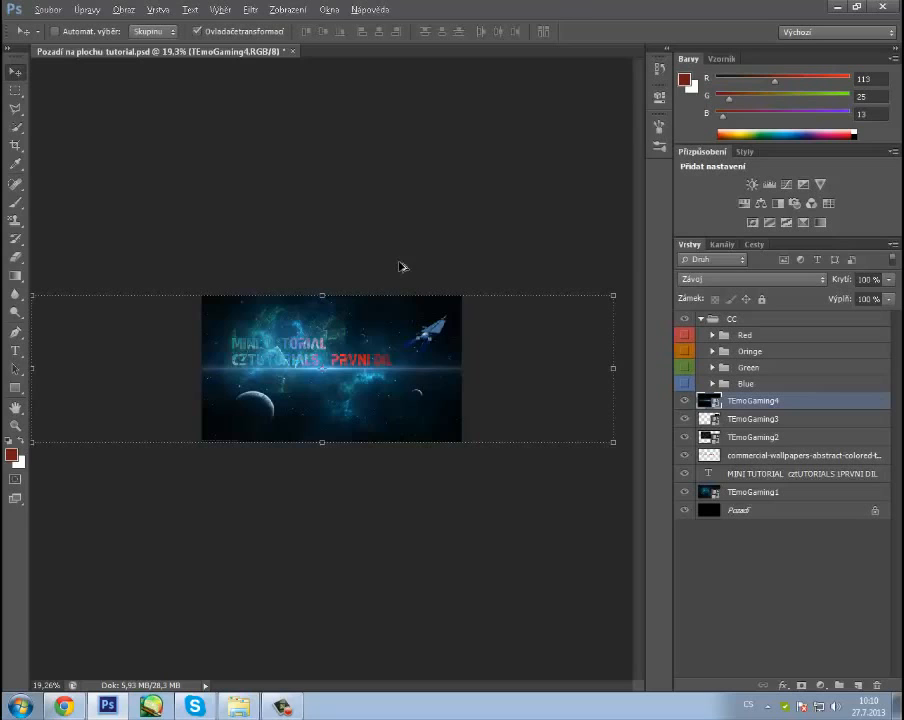
scroll(402, 266, "up", 10)
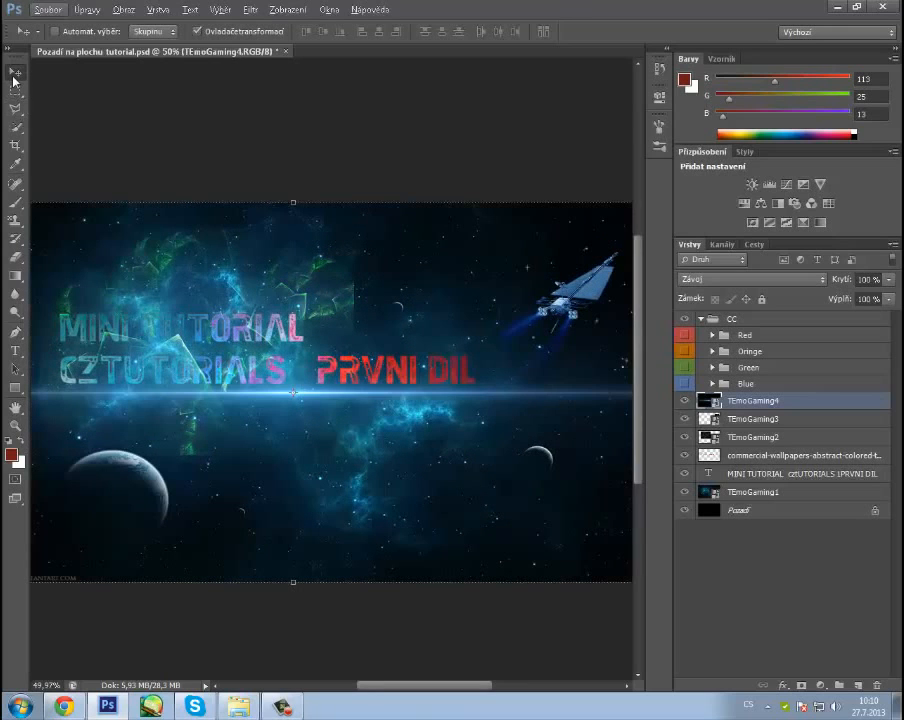
left_click_drag(299, 399, 304, 384)
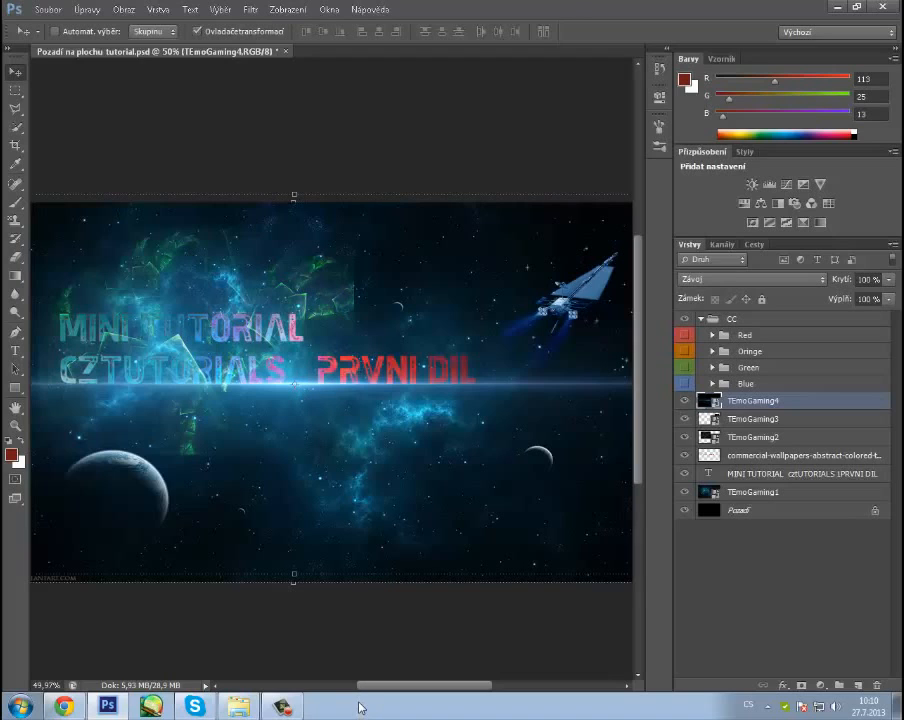
Place the TEmoGaming5 nebula image from the texture folder and stretch it to cover the whole canvas, about 94% wide and 53% high.
mouse_move(238, 710)
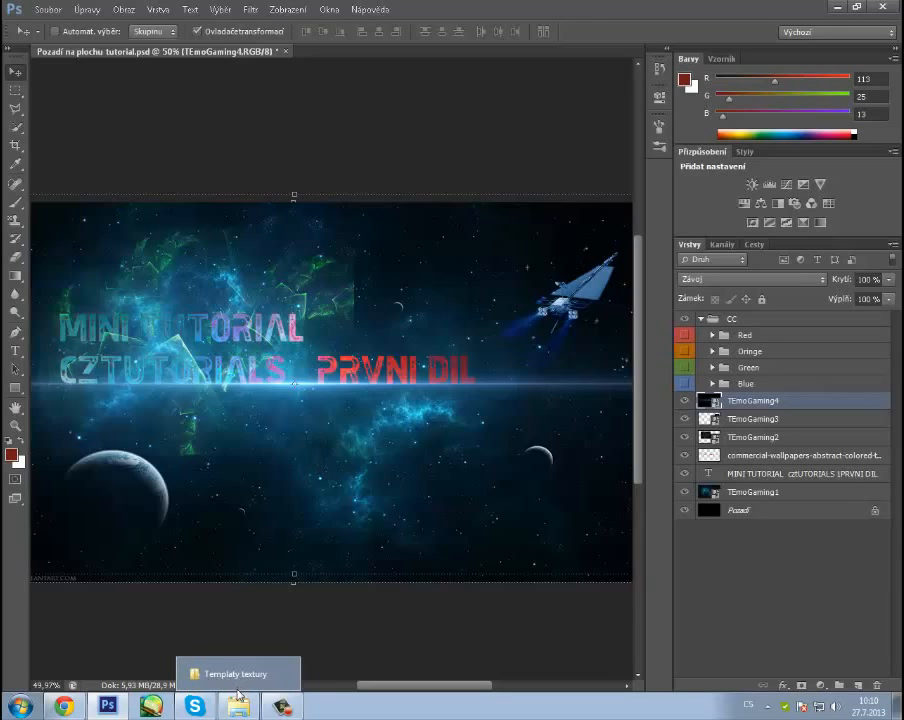
mouse_move(281, 705)
left_click(250, 711)
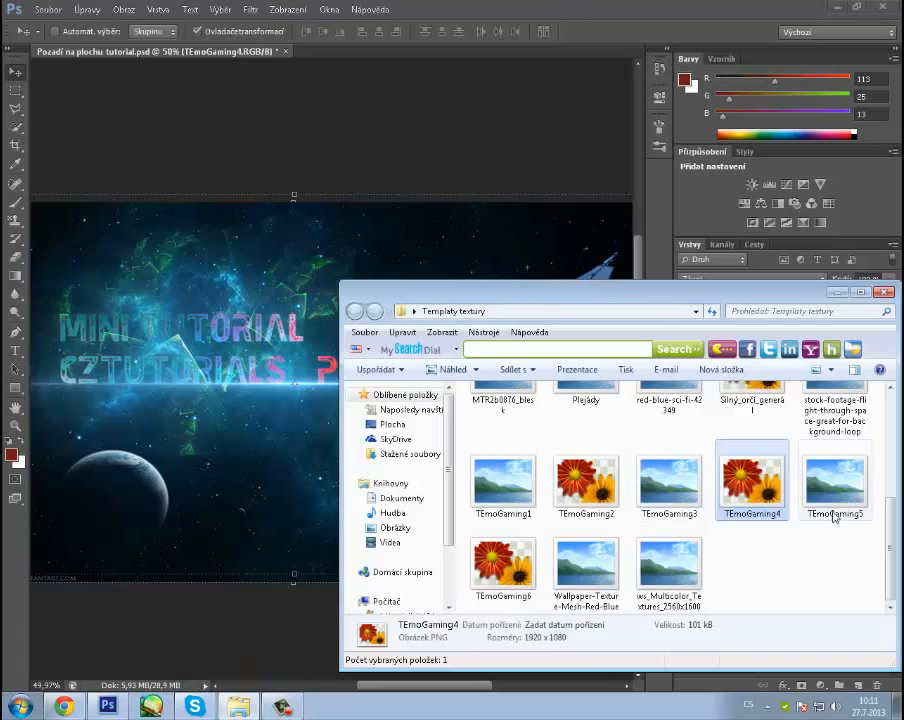
left_click_drag(834, 510, 224, 484)
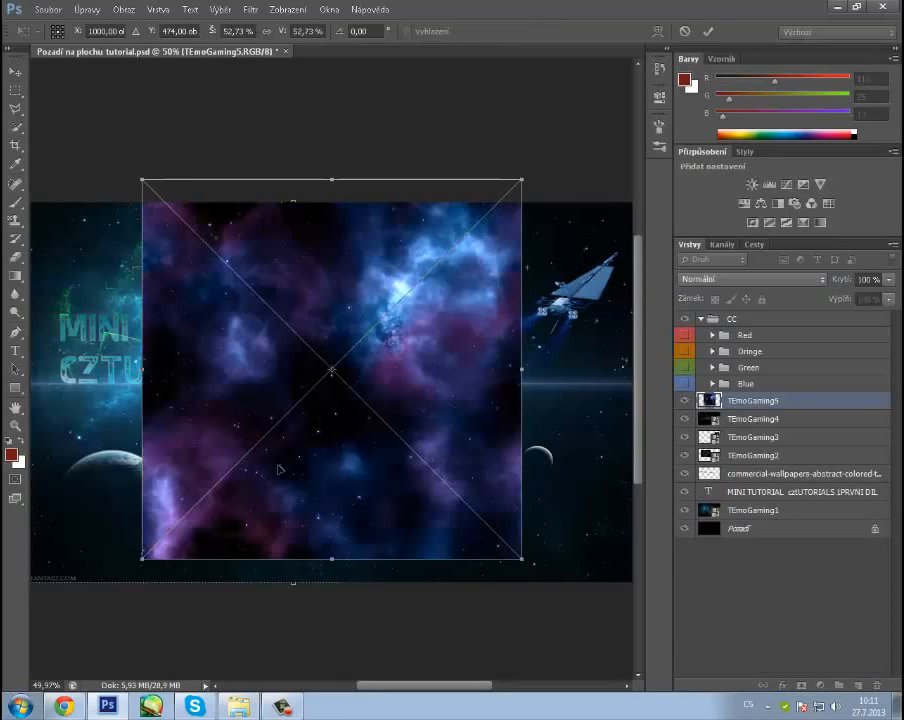
left_click_drag(522, 186, 630, 202)
key("ctrl+minus")
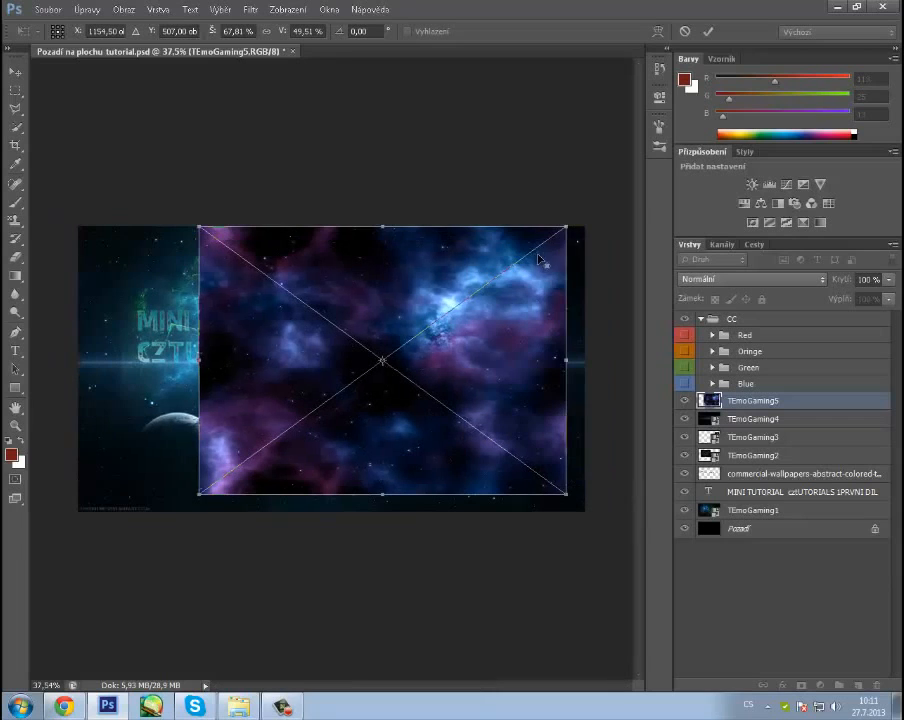
left_click_drag(576, 225, 586, 226)
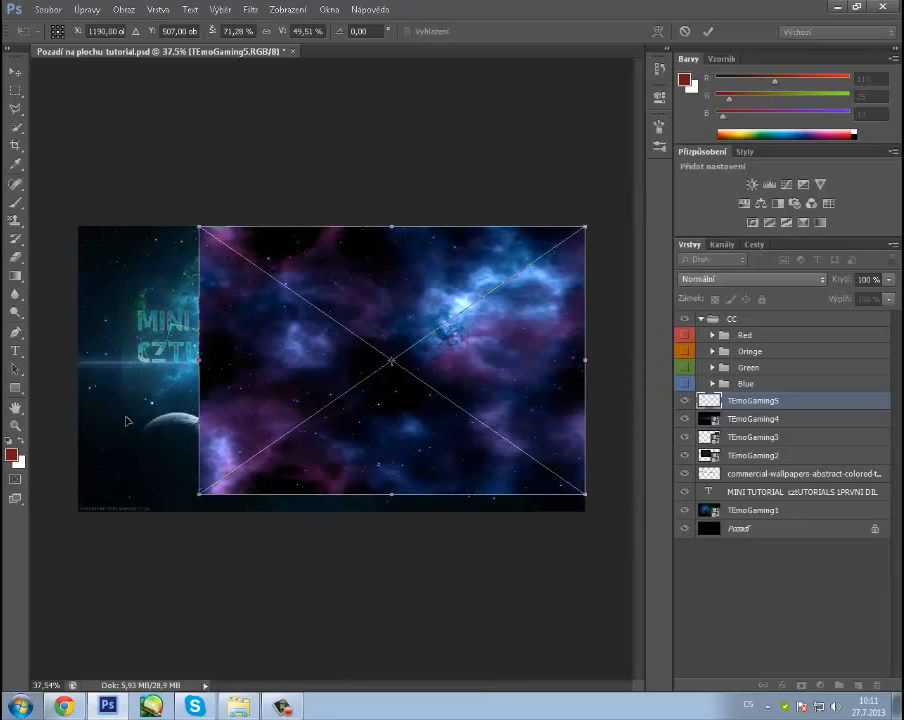
left_click_drag(197, 362, 78, 360)
left_click_drag(331, 494, 331, 512)
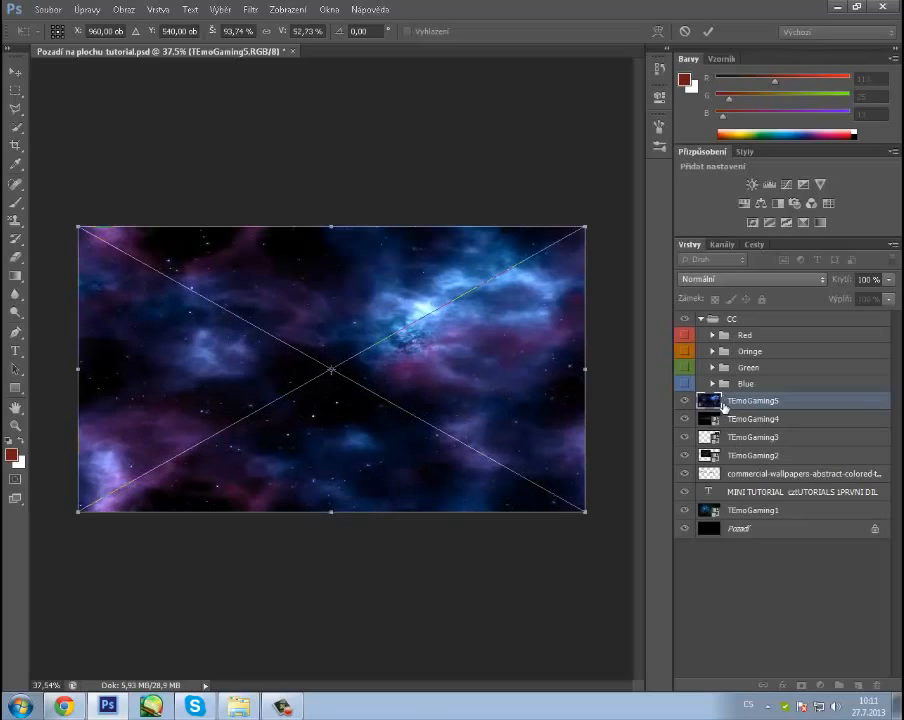
Set the TEmoGaming5 layer's blend mode to Zesvětlit after trying Závoj, and commit the placement.
left_click(733, 279)
left_click(698, 408)
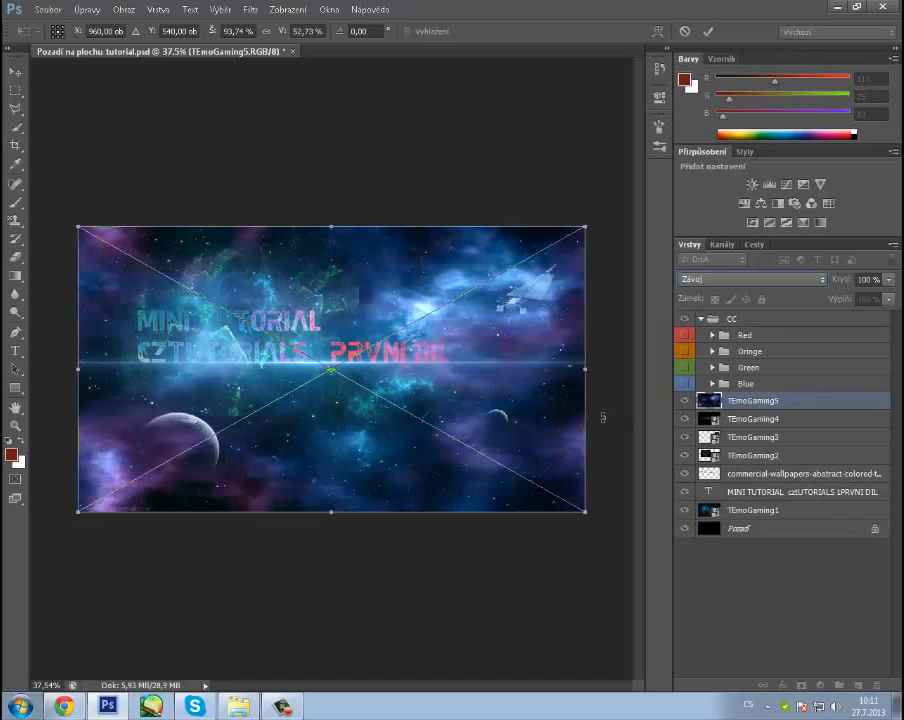
key("Up")
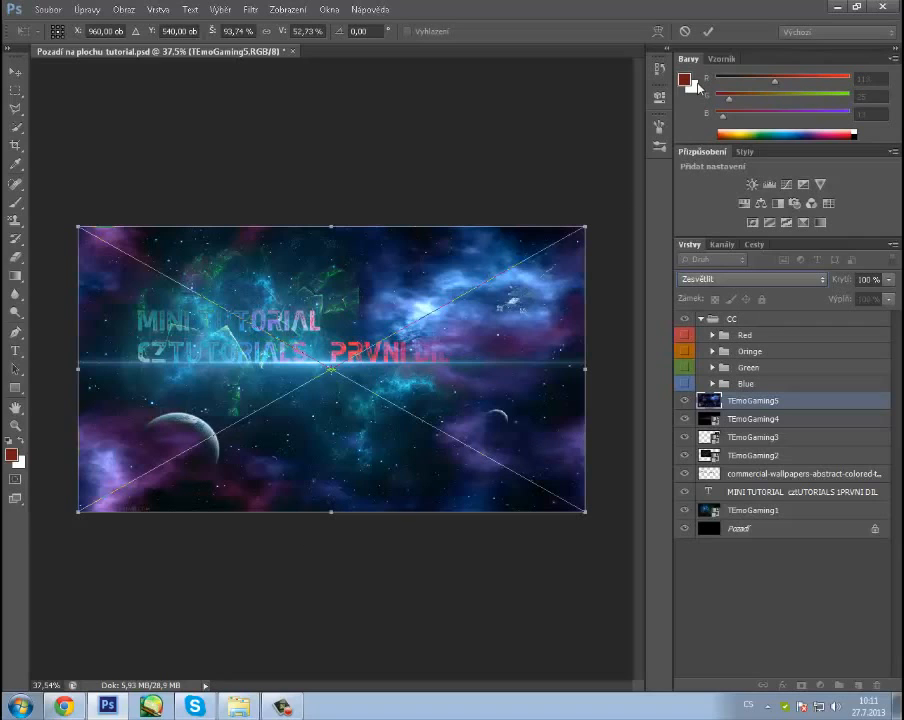
left_click(708, 31)
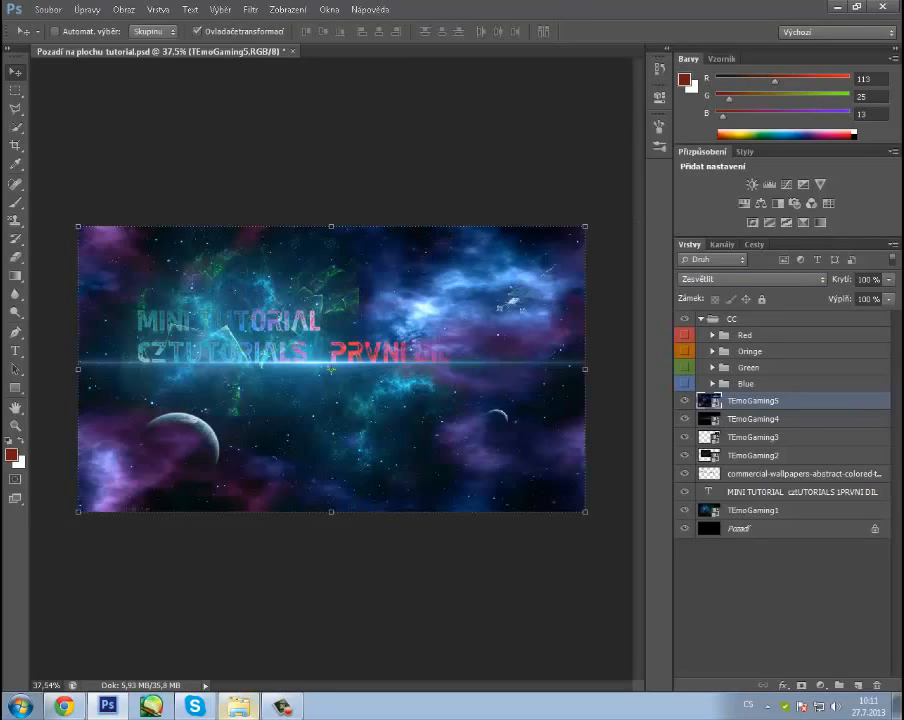
Place the TEmoGaming6 starfield image from the texture folder and stretch it to cover the whole canvas, 187.5% wide and 140.63% high.
left_click(222, 710)
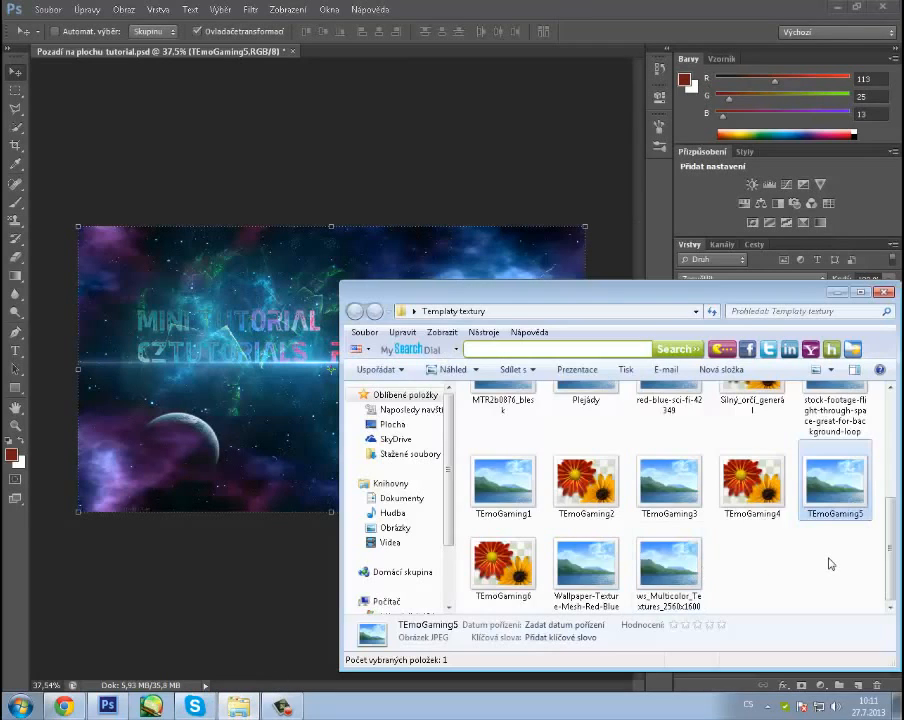
left_click_drag(515, 565, 170, 440)
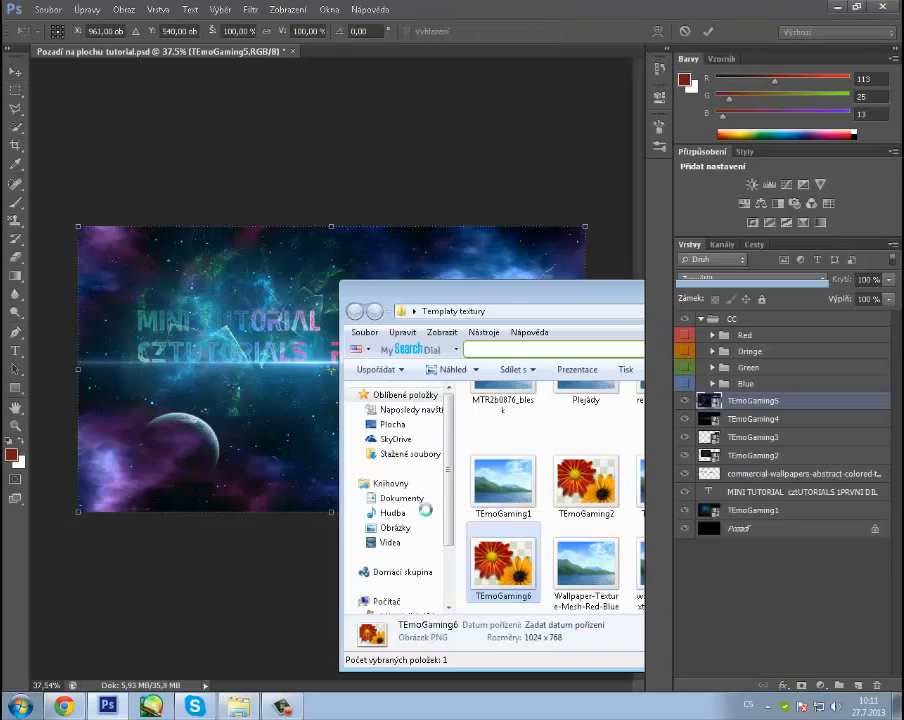
left_click_drag(467, 268, 585, 227)
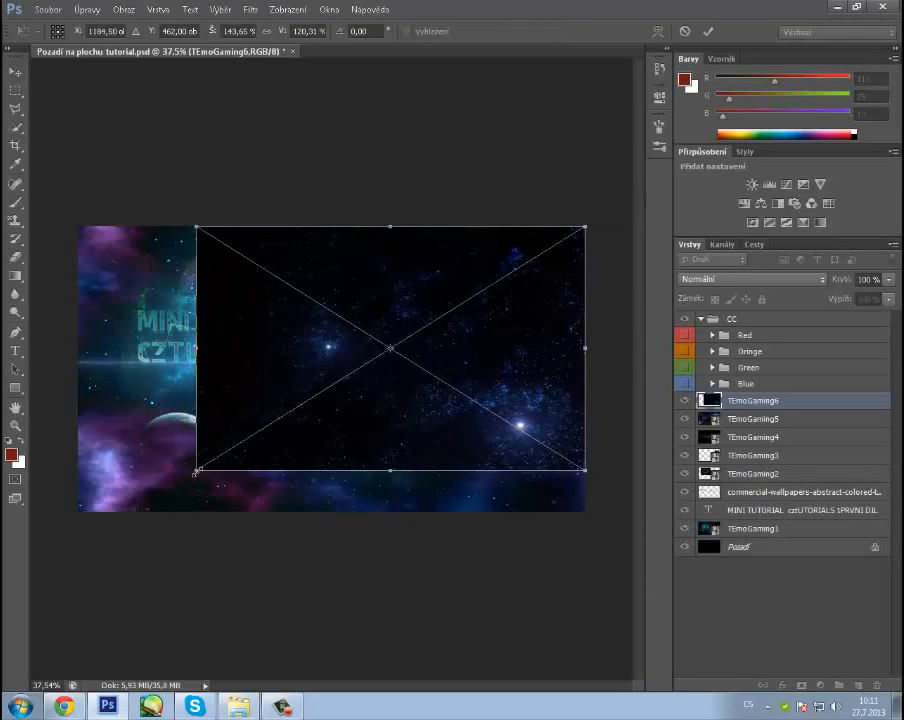
left_click_drag(196, 471, 78, 511)
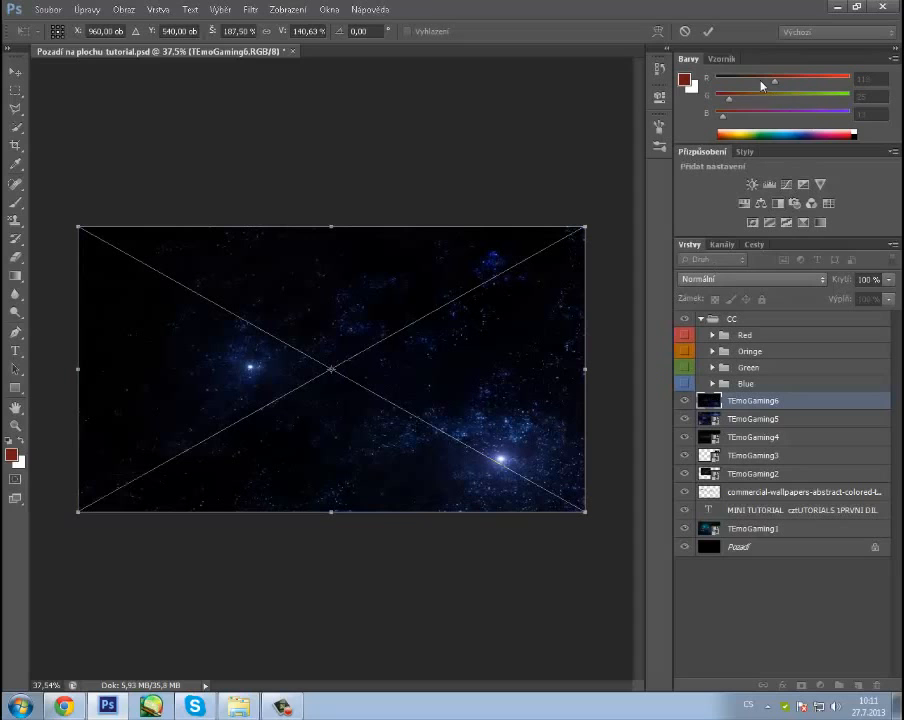
Set the TEmoGaming6 layer's blend mode to Závoj and commit the placement.
left_click(700, 280)
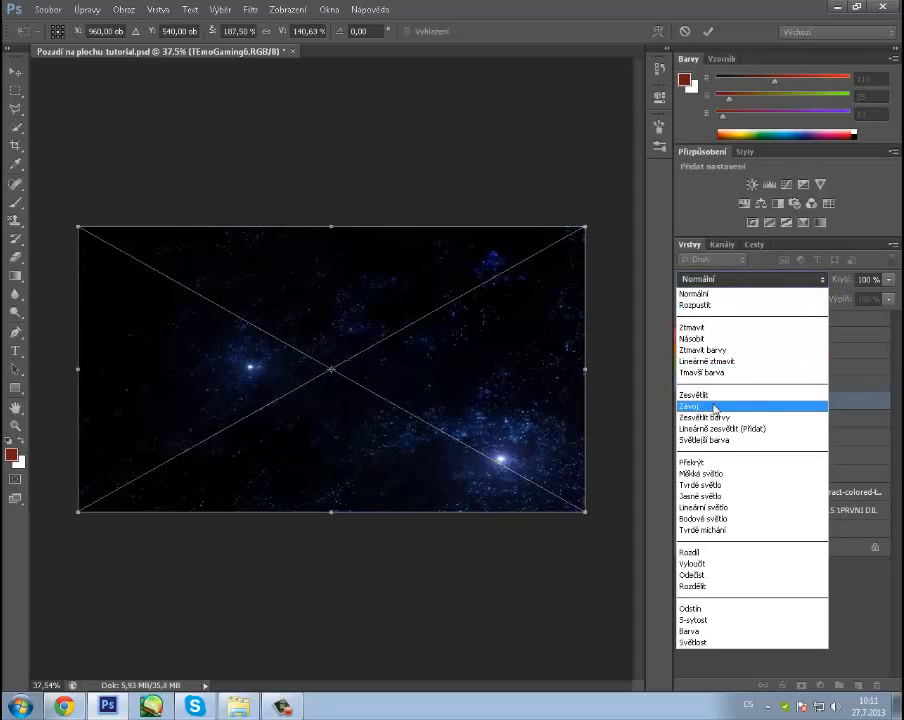
left_click(702, 405)
left_click(709, 31)
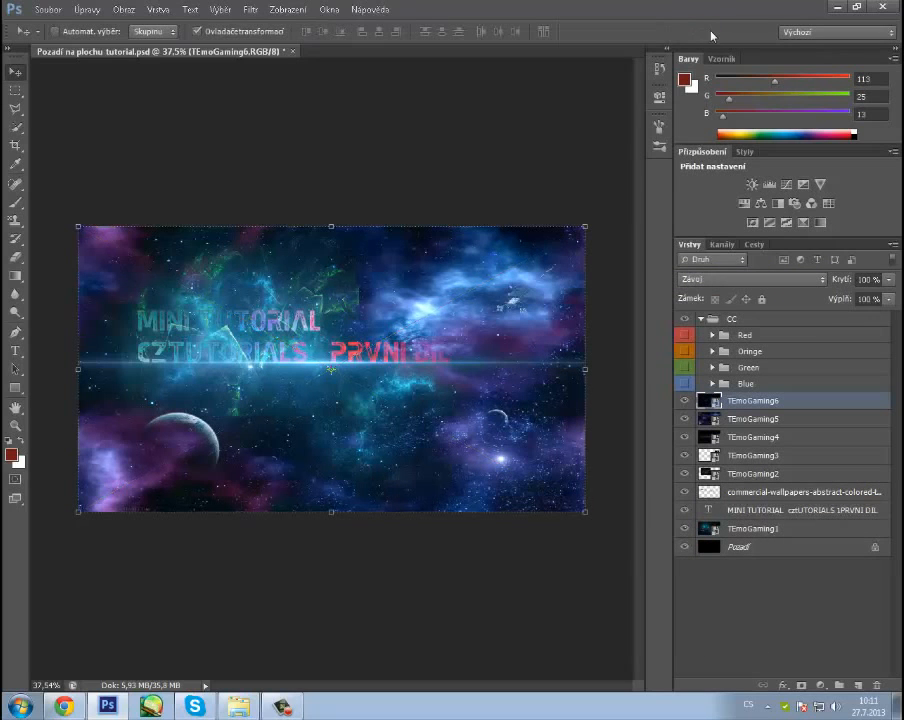
Preview the Blue, Green, Oringe and Red colour groups one at a time over the wallpaper, hiding each again.
left_click(685, 384)
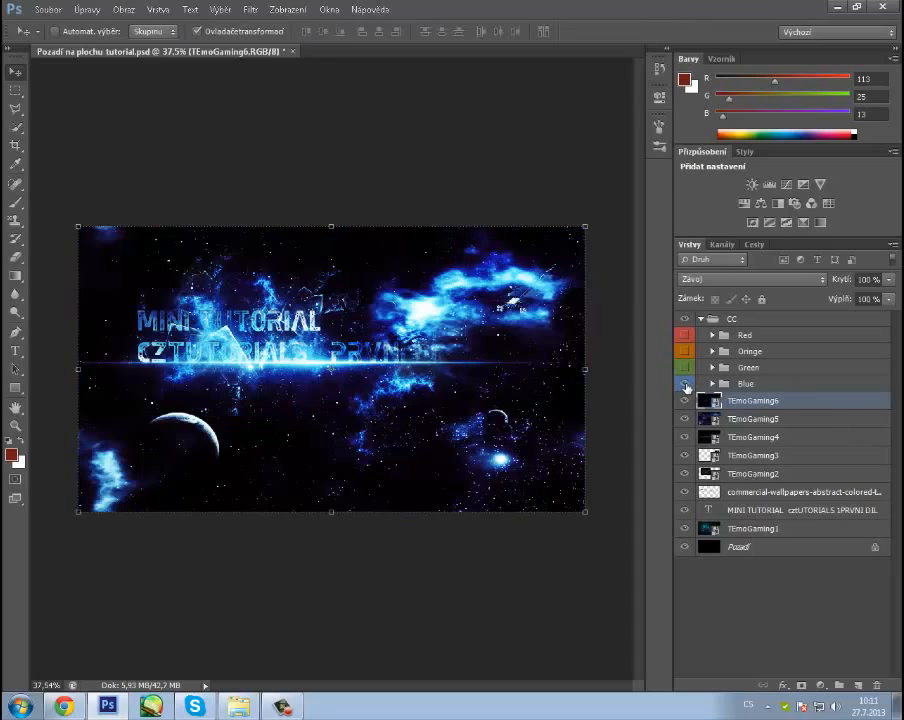
left_click(685, 385)
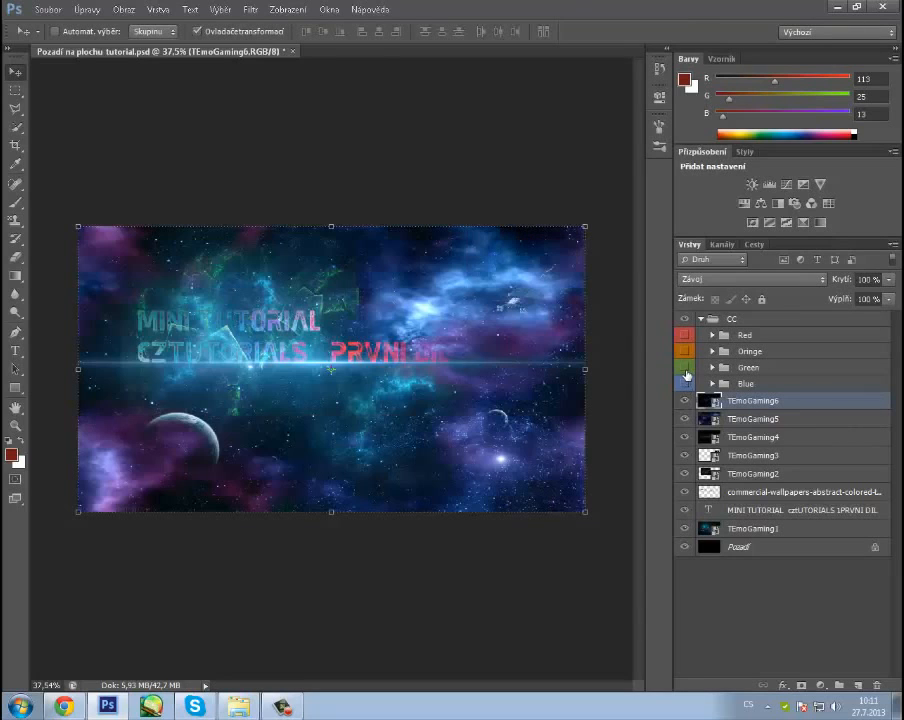
left_click(685, 368)
left_click(685, 368)
left_click(684, 353)
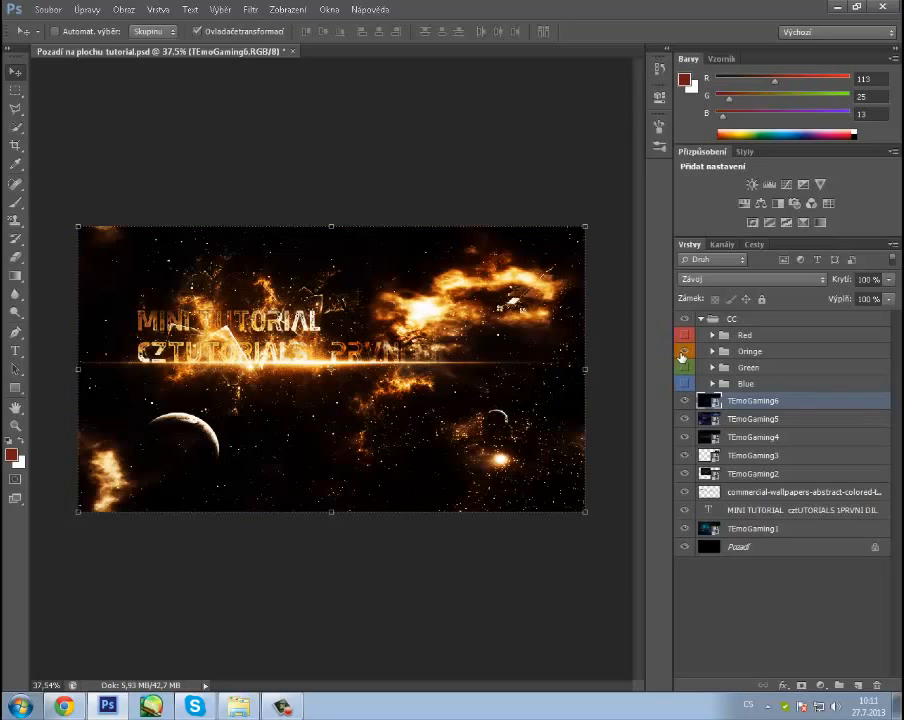
left_click(684, 351)
left_click(684, 336)
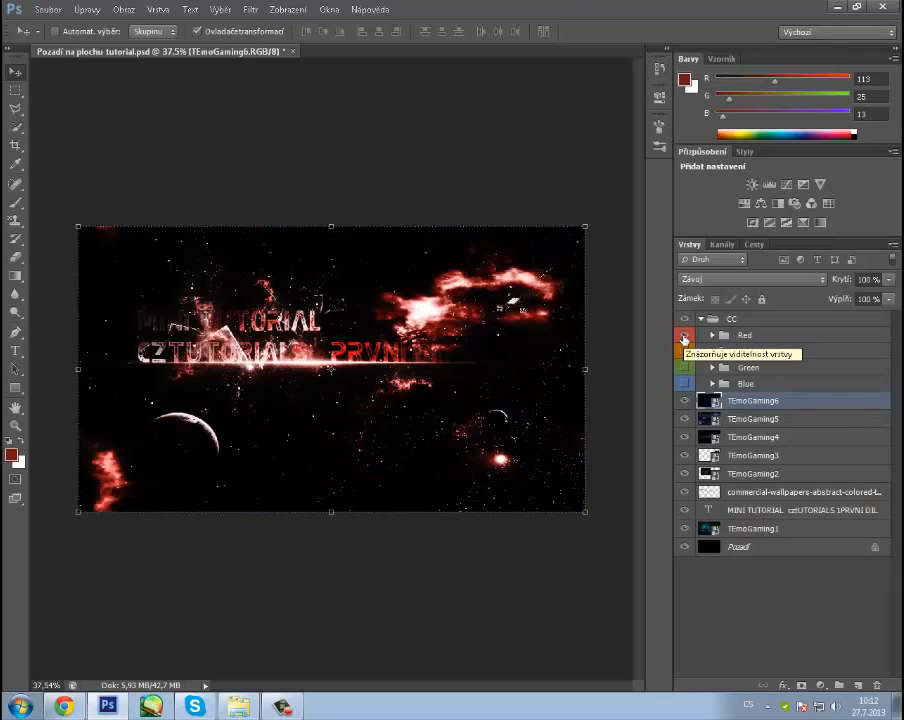
left_click(685, 336)
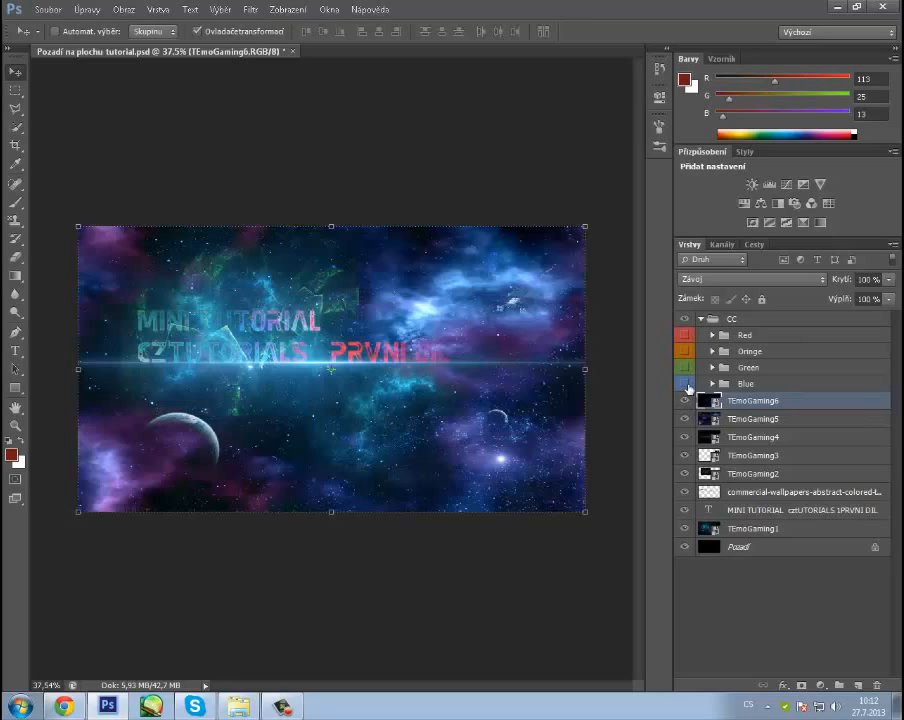
Compare the Blue and Oringe colour groups over the wallpaper and hide both again.
left_click(685, 384)
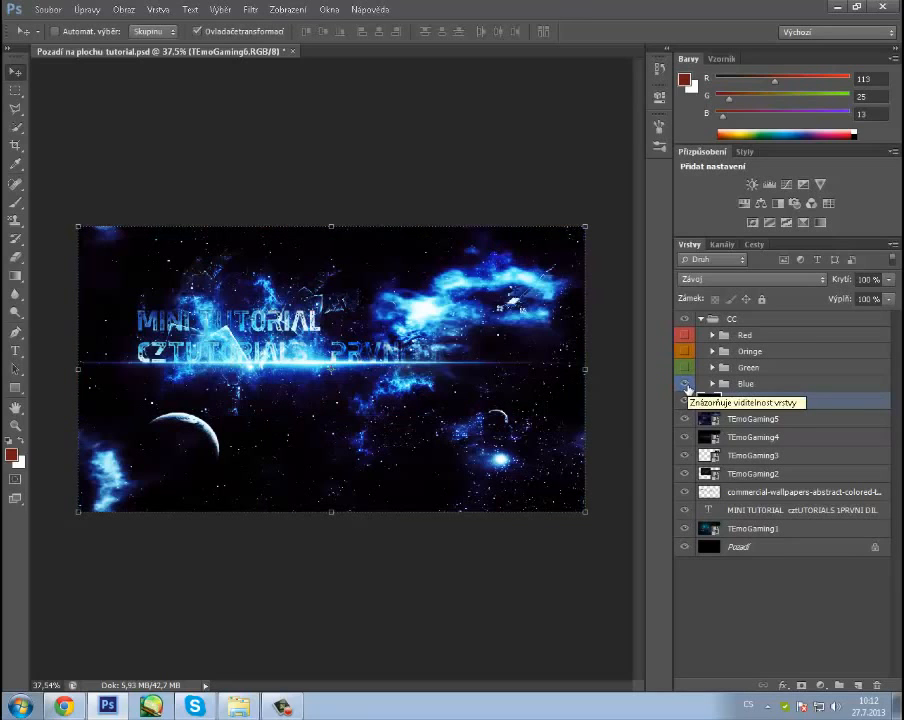
left_click(685, 352)
left_click(685, 352)
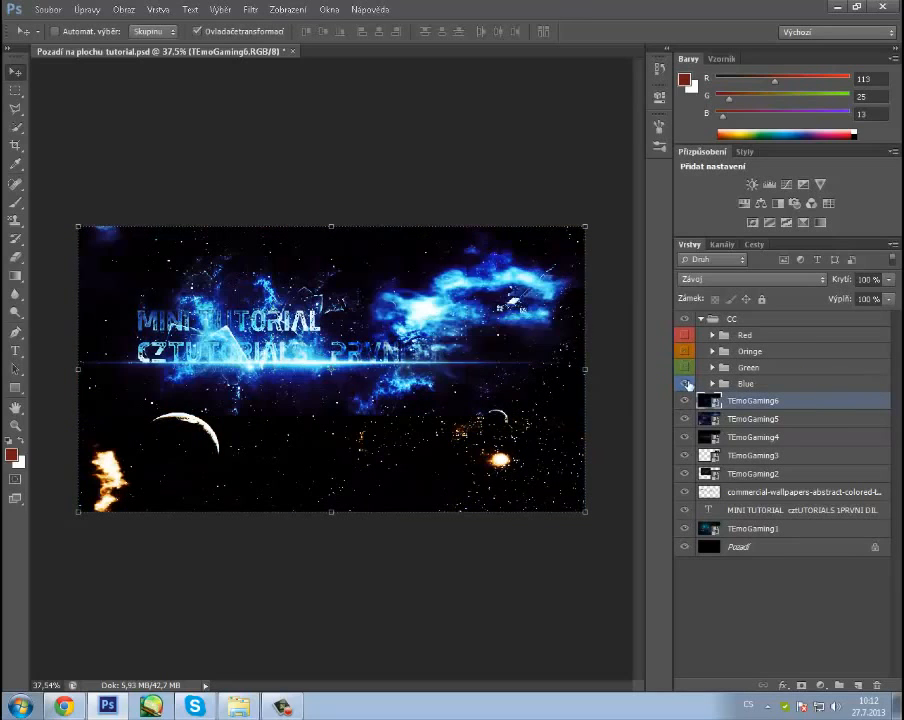
left_click(685, 384)
left_click(685, 352)
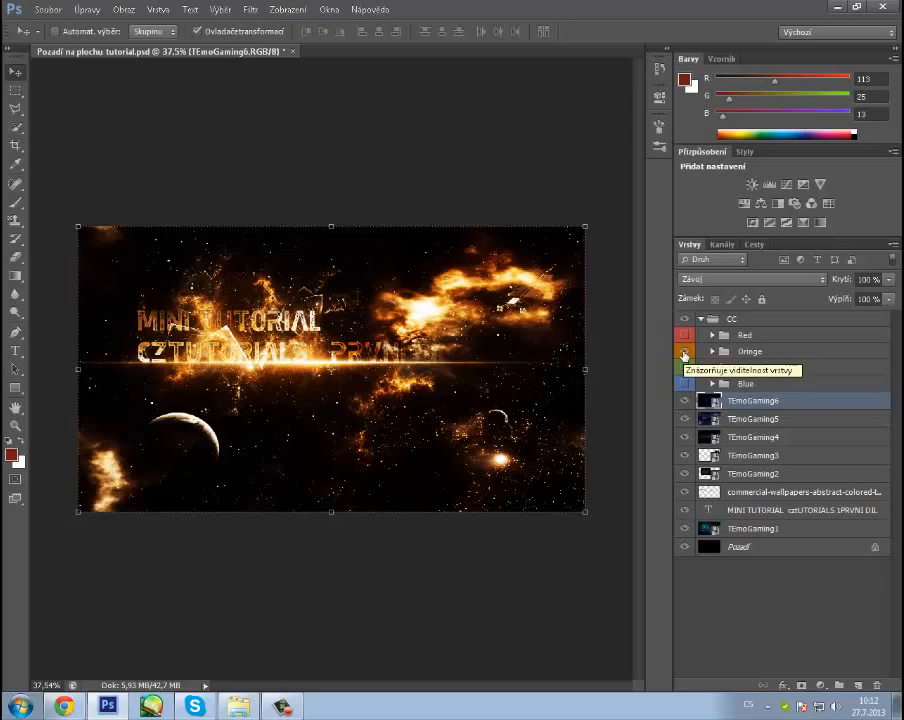
left_click(685, 352)
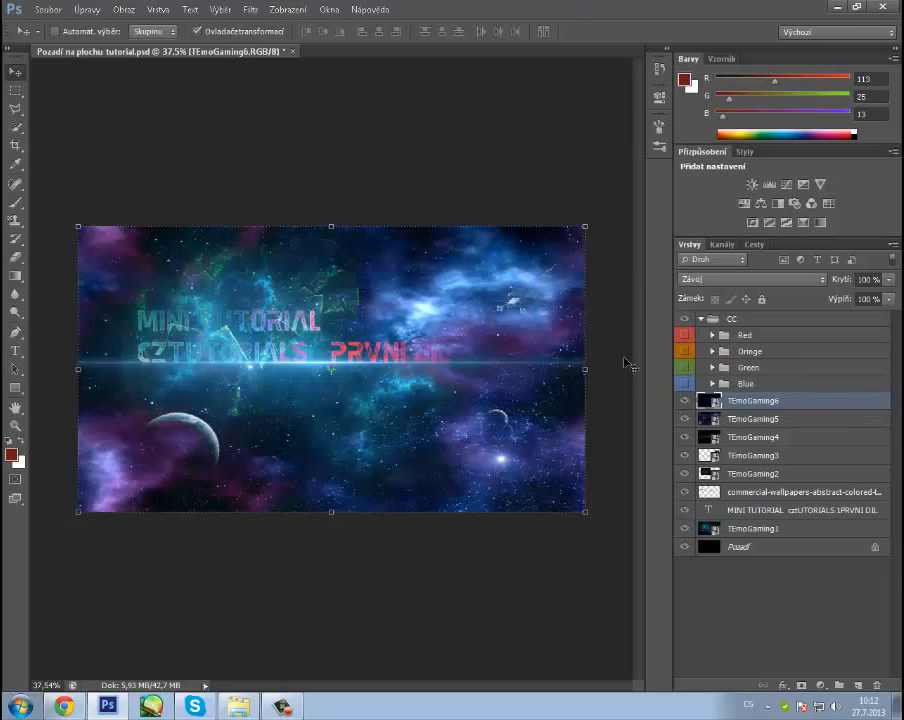
left_click(48, 9)
left_click(65, 178)
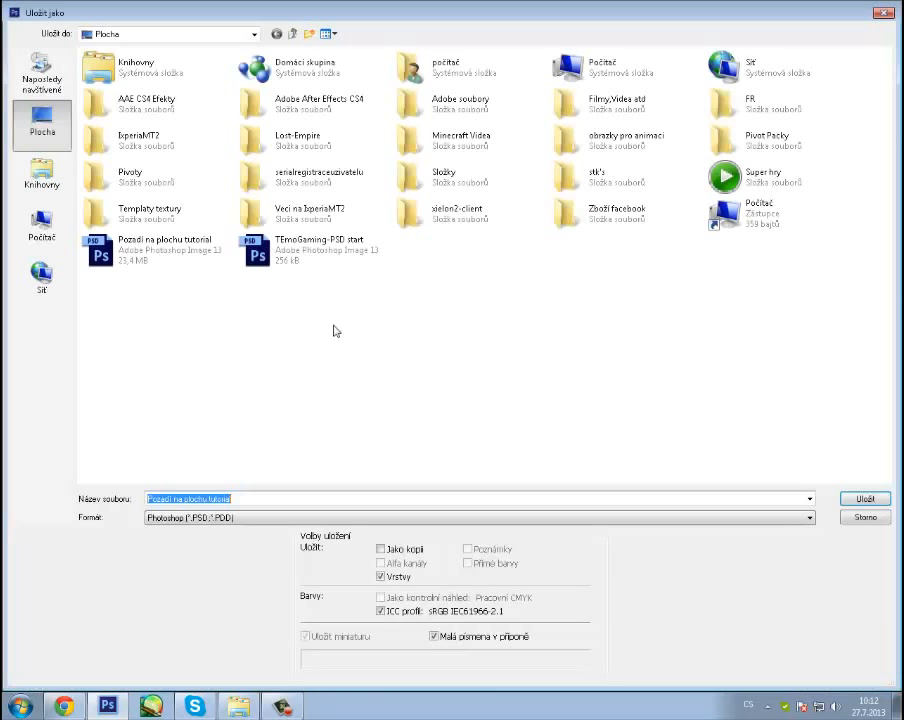
left_click(865, 517)
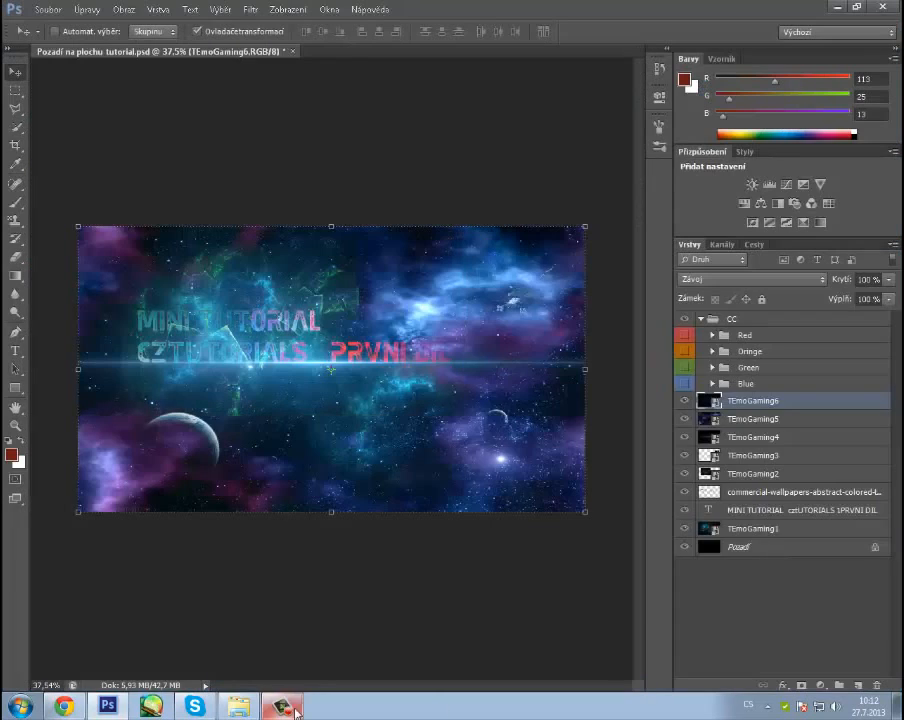
Place the ws_Multicolor_Textures_2560x1600 image from the texture folder, rotate it about 17.67° and shift it slightly toward the canvas's upper left.
left_click(249, 710)
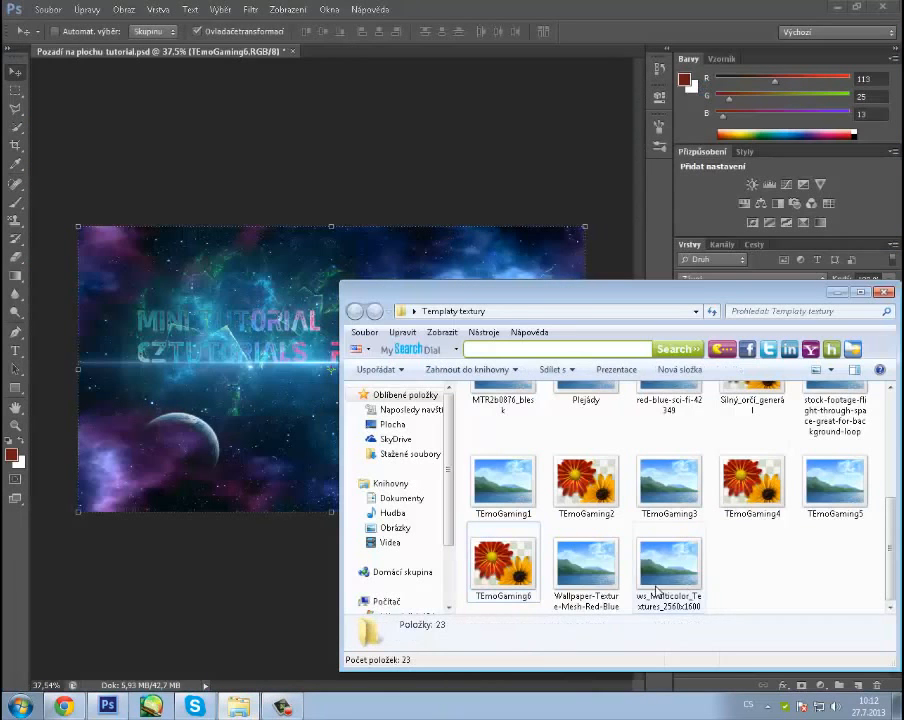
left_click_drag(666, 590, 232, 251)
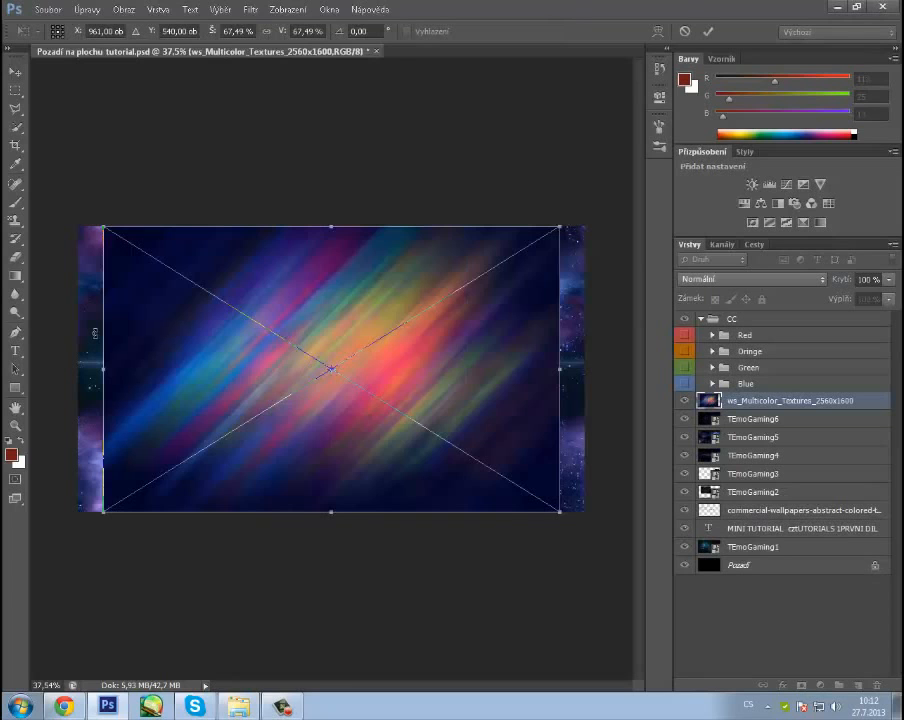
left_click_drag(95, 333, 125, 267)
left_click_drag(331, 396, 314, 376)
Set the multicolour texture's blend mode to Závoj, move it up so its streaks cross the upper canvas, and commit the placement.
left_click(745, 279)
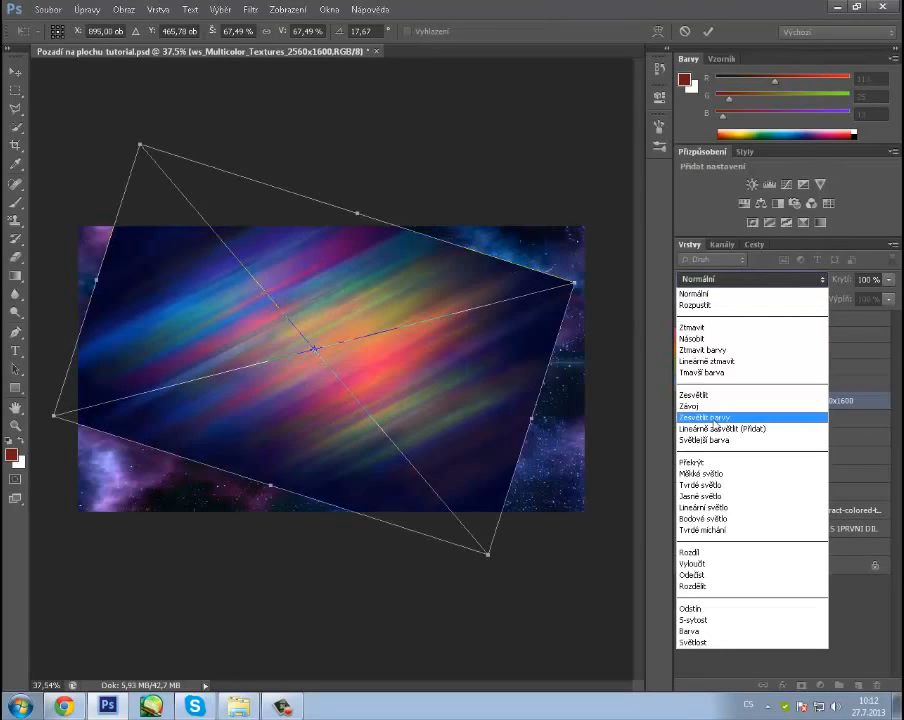
left_click(690, 406)
left_click_drag(304, 418, 304, 381)
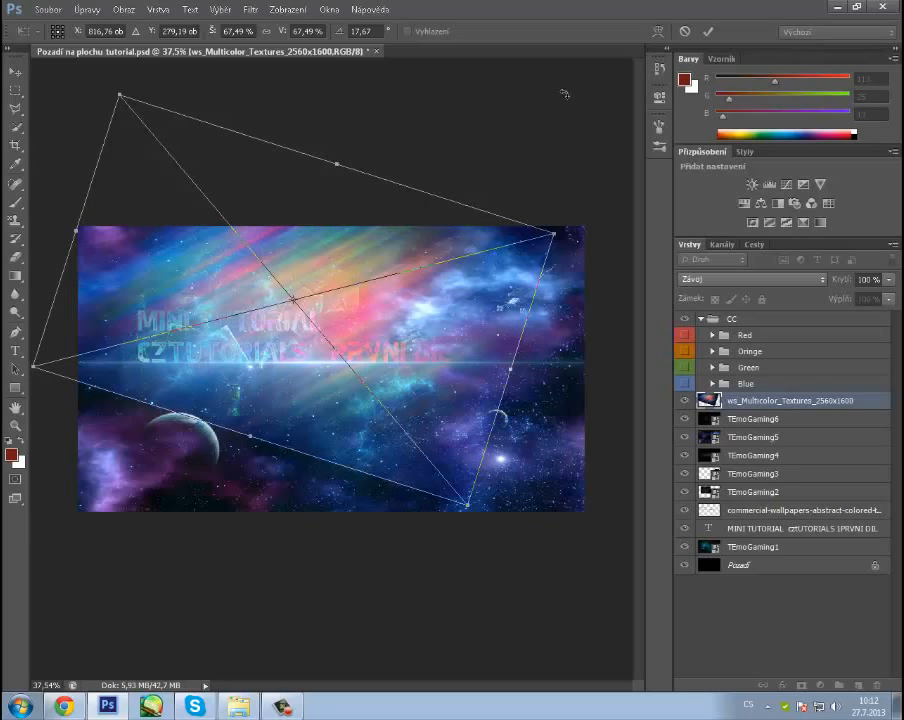
left_click(708, 31)
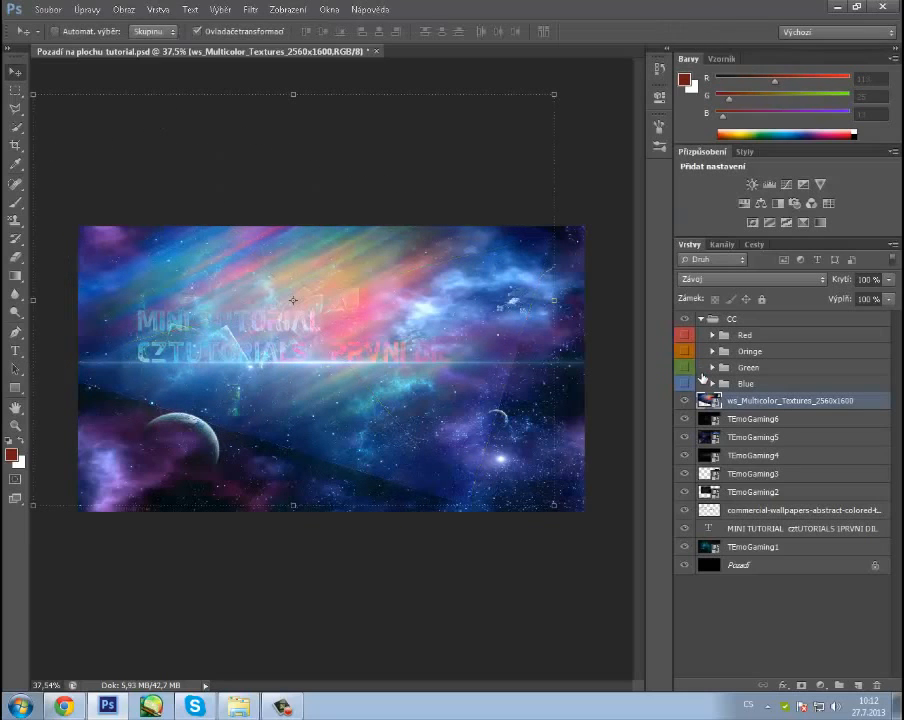
Switch to the rectangular marquee tool to hide the transform box, and make the Blue colour group visible.
left_click(15, 89)
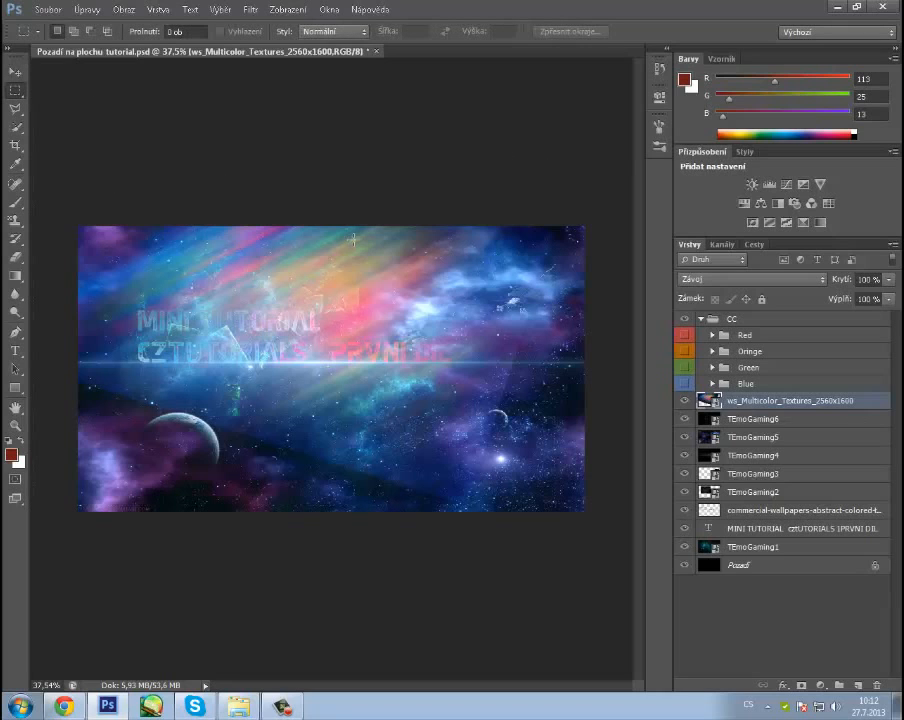
left_click(684, 384)
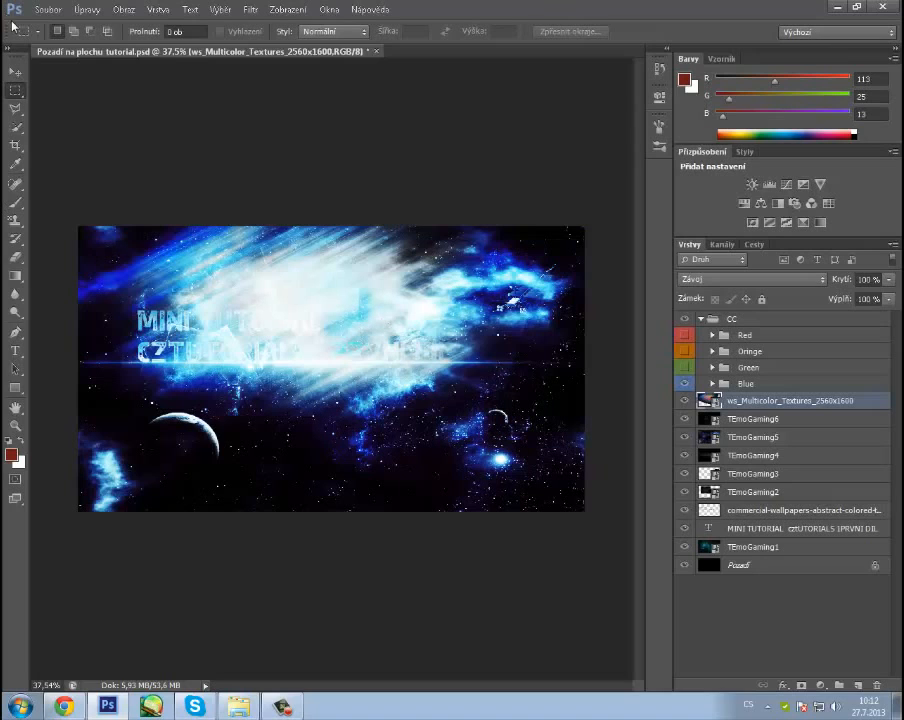
Begin saving a copy of the wallpaper and choose JPEG as the file format.
left_click(42, 11)
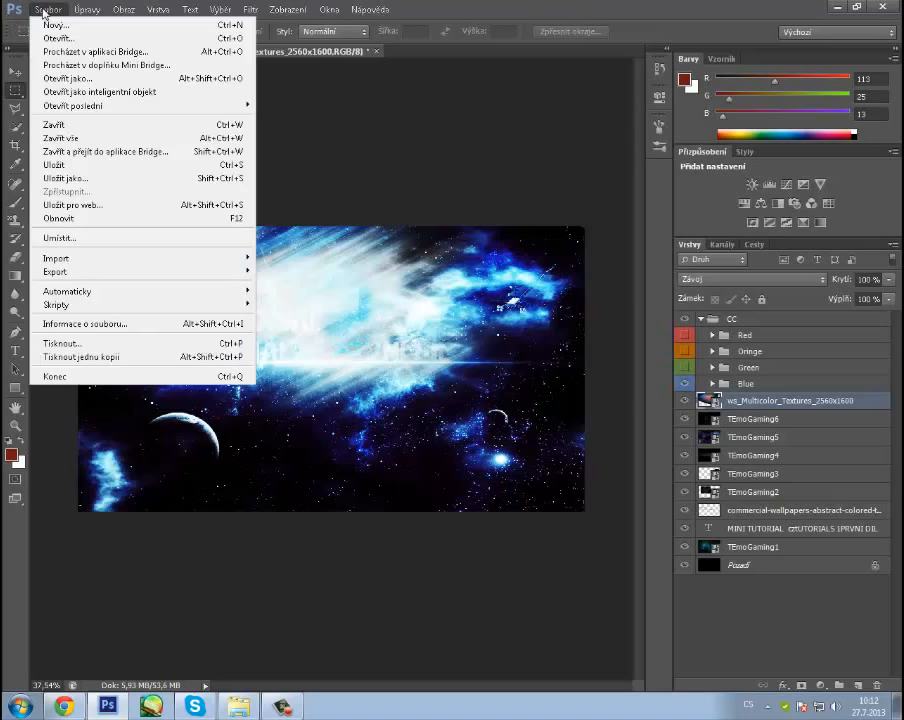
left_click(155, 178)
left_click(262, 517)
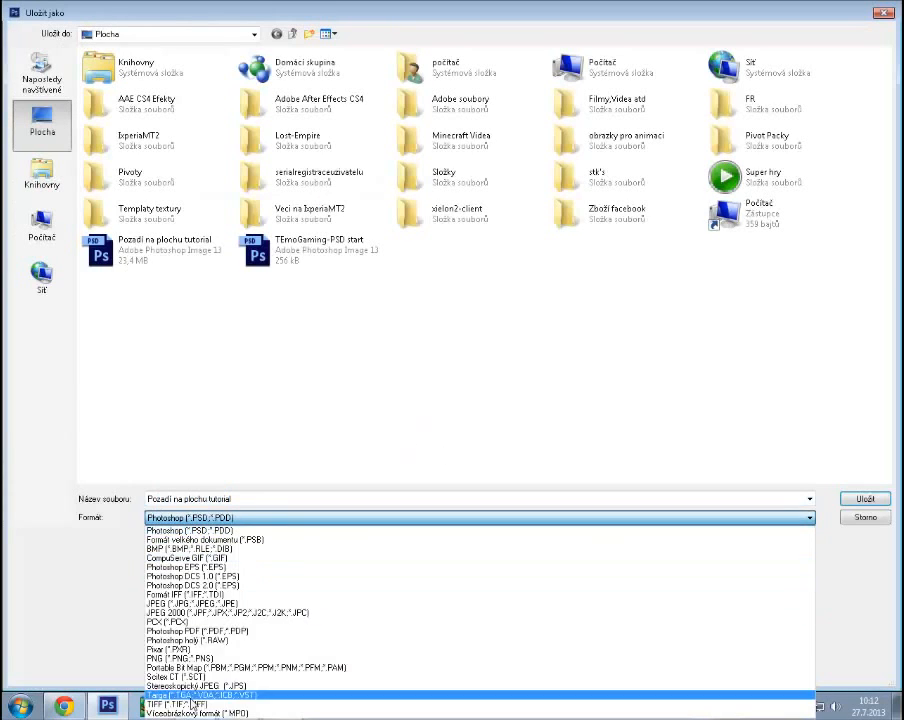
left_click(190, 603)
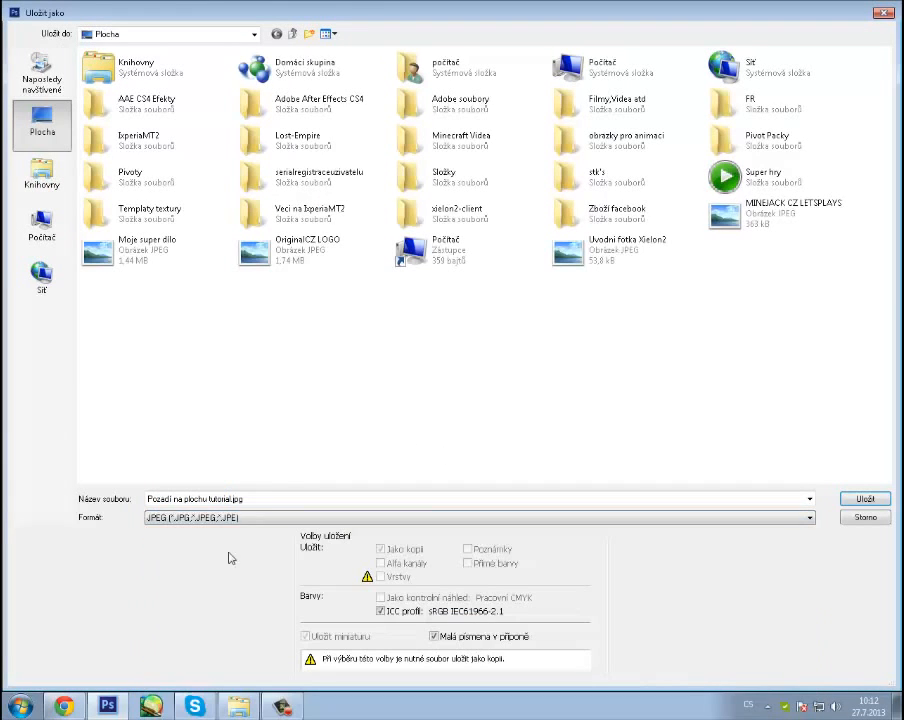
Name the JPEG copy "Pozadí nA PLOPCHU.jpg" and save it to the Plocha (desktop) folder.
left_click(258, 498)
left_click(258, 498)
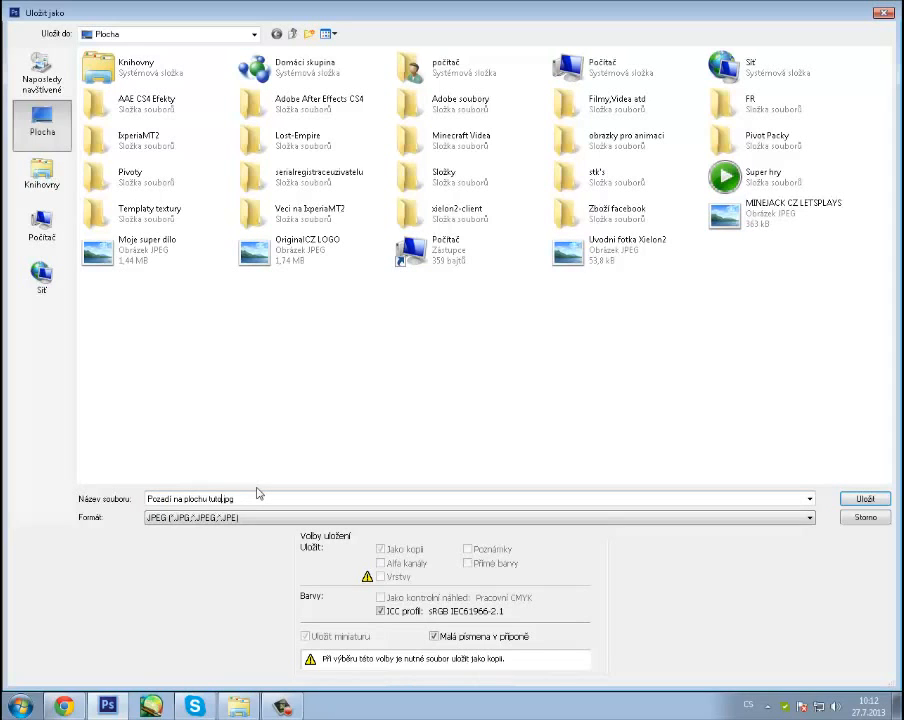
key("BackSpace")
key("BackSpace")
key("BackSpace")
key("BackSpace")
key("BackSpace")
key("BackSpace")
key("BackSpace")
key("BackSpace")
key("BackSpace")
key("BackSpace")
key("BackSpace")
key("BackSpace")
key("BackSpace")
type("A PLOH")
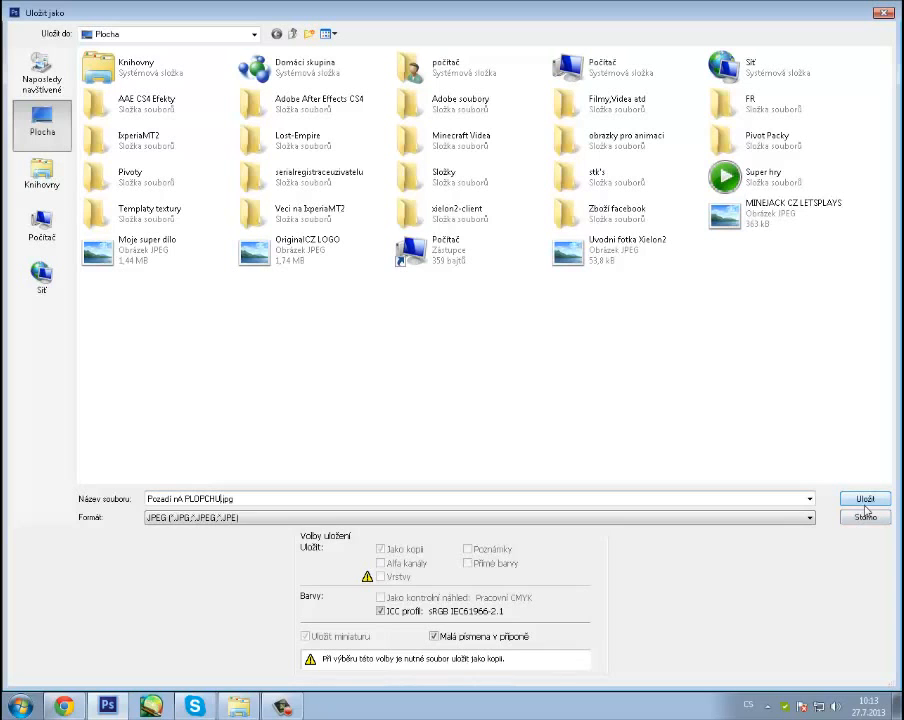
left_click(856, 499)
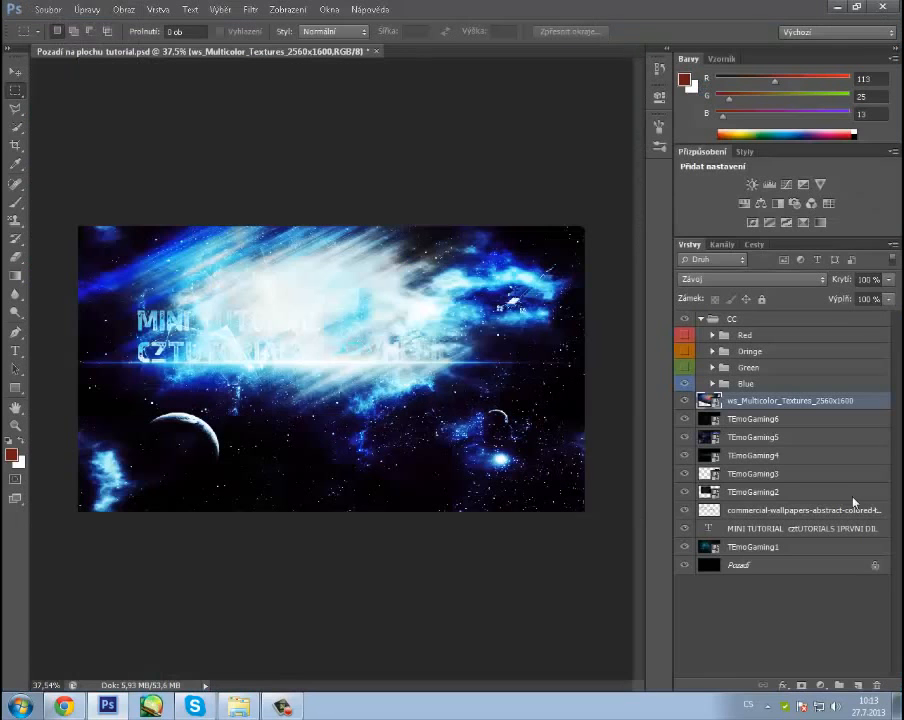